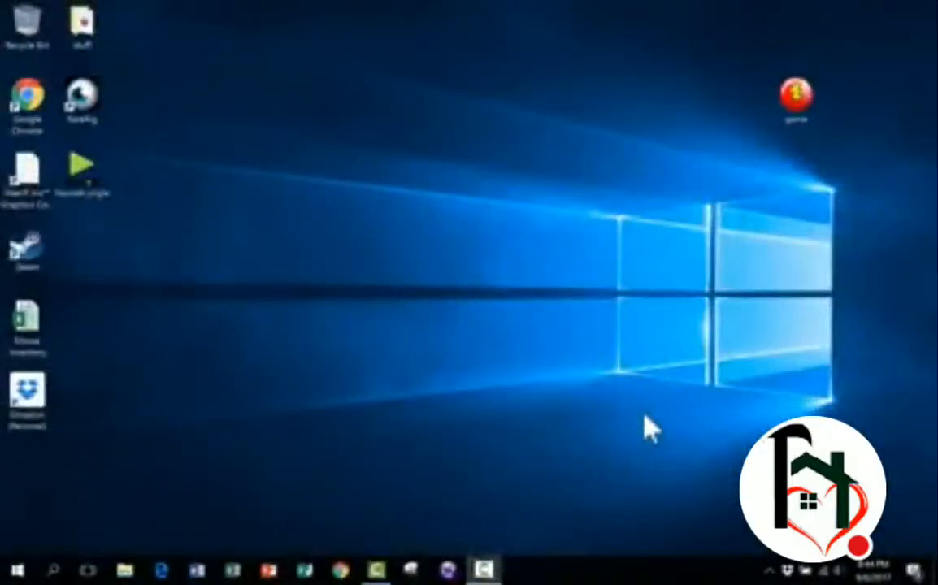
{"action": "left_click", "coordinate": [644, 416]}
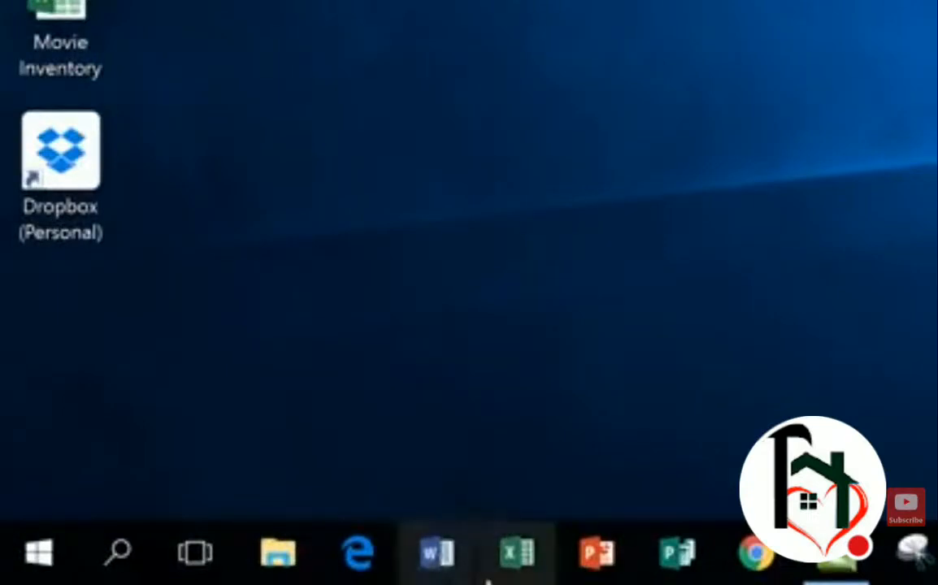
{"action": "left_click", "coordinate": [123, 566]}
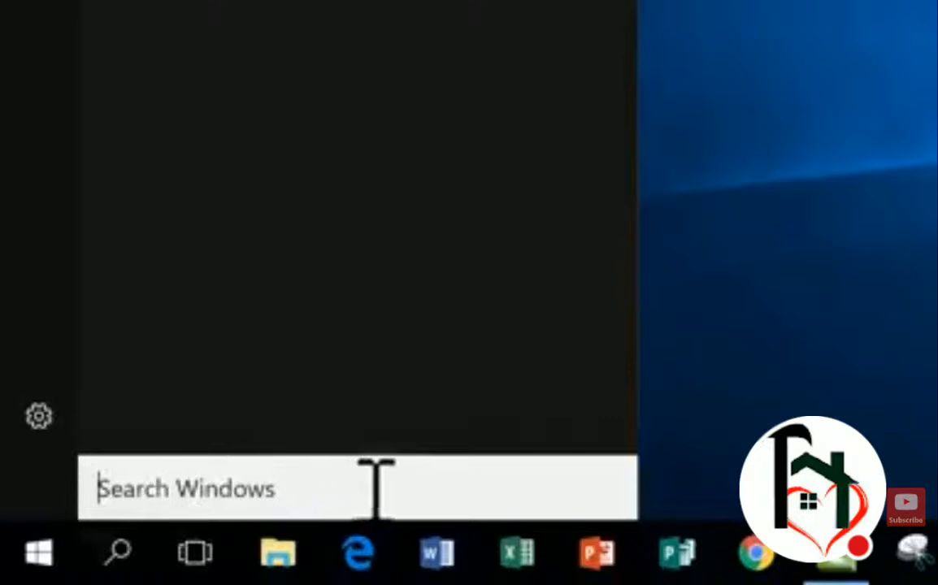
{"action": "left_click", "coordinate": [885, 410]}
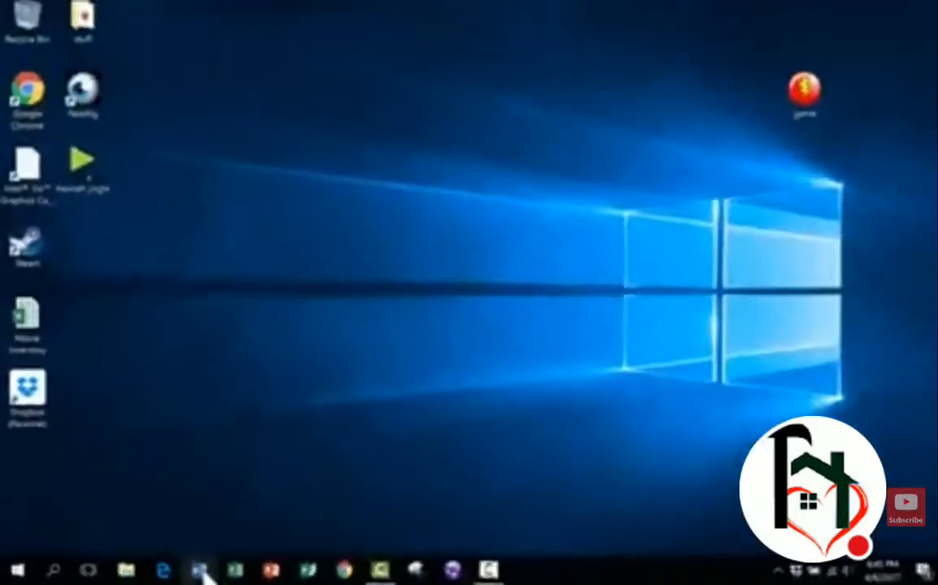
- Launch Word and dismiss the default-program prompt
{"action": "left_click", "coordinate": [196, 569]}
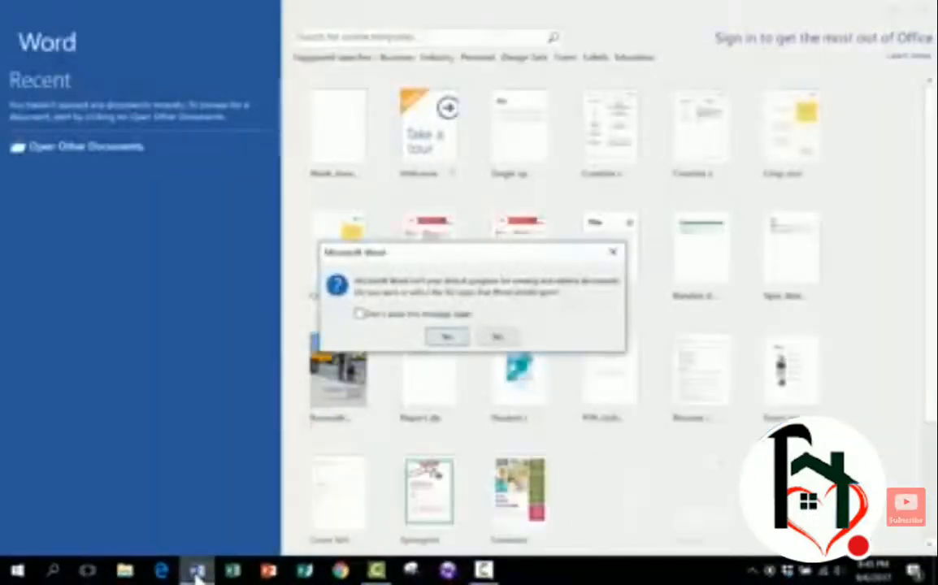
{"action": "left_click", "coordinate": [612, 252]}
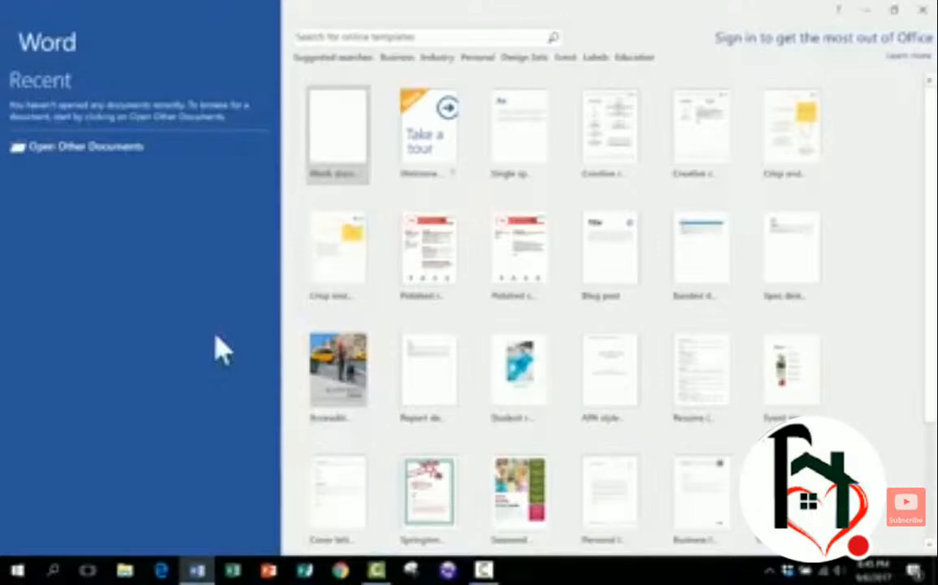
- Browse the template gallery on the start screen and create a blank document
{"action": "scroll", "coordinate": [691, 167], "scroll_direction": "down", "scroll_amount": 2}
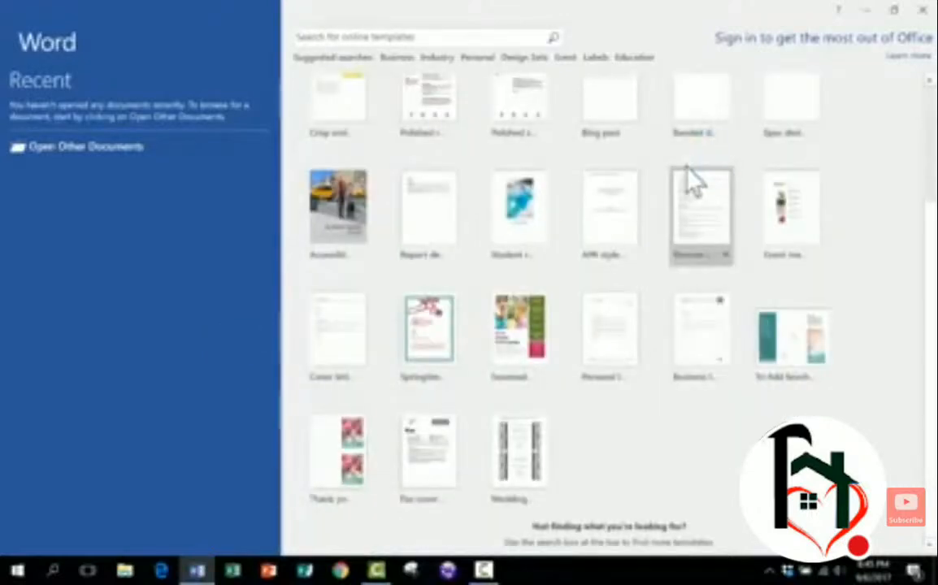
{"action": "scroll", "coordinate": [691, 175], "scroll_direction": "up", "scroll_amount": 2}
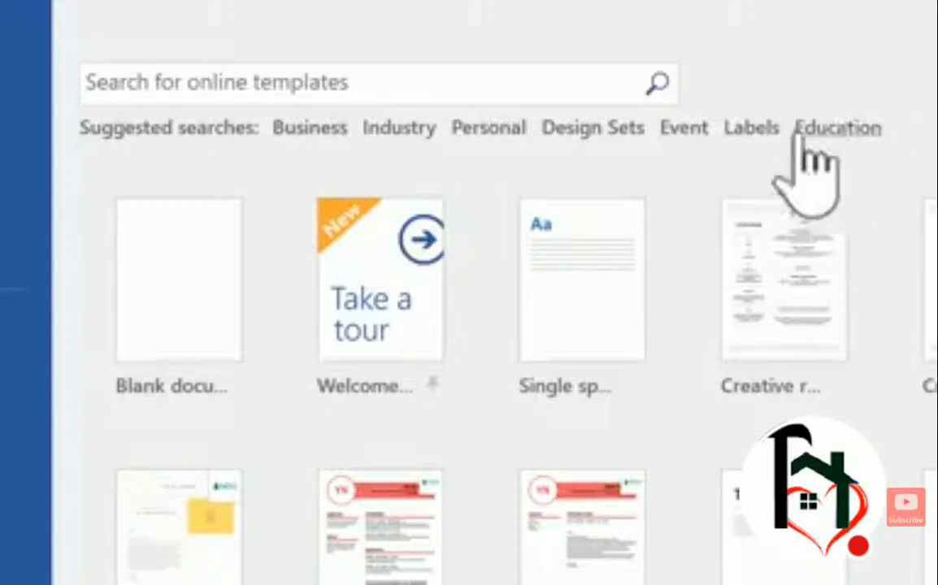
{"action": "left_click", "coordinate": [305, 90]}
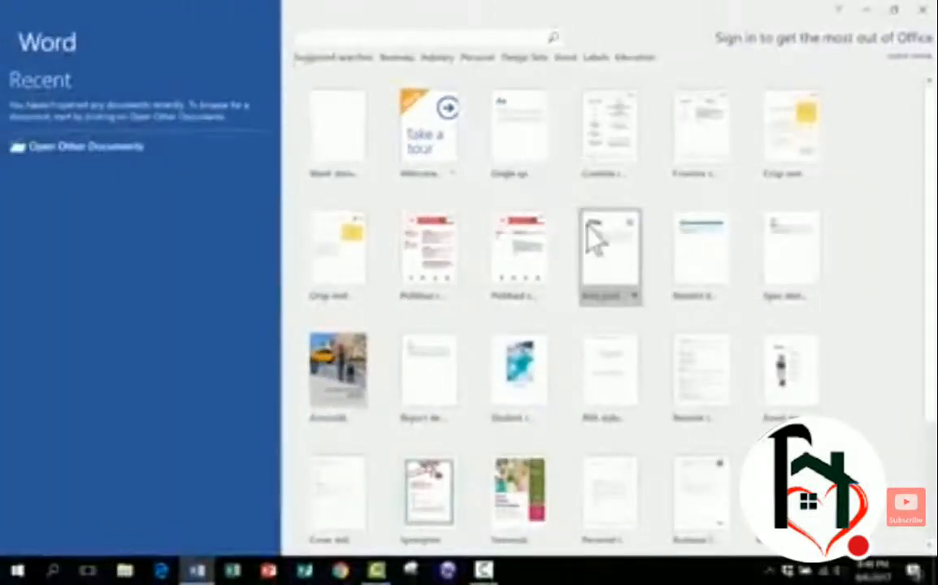
{"action": "left_click", "coordinate": [538, 497]}
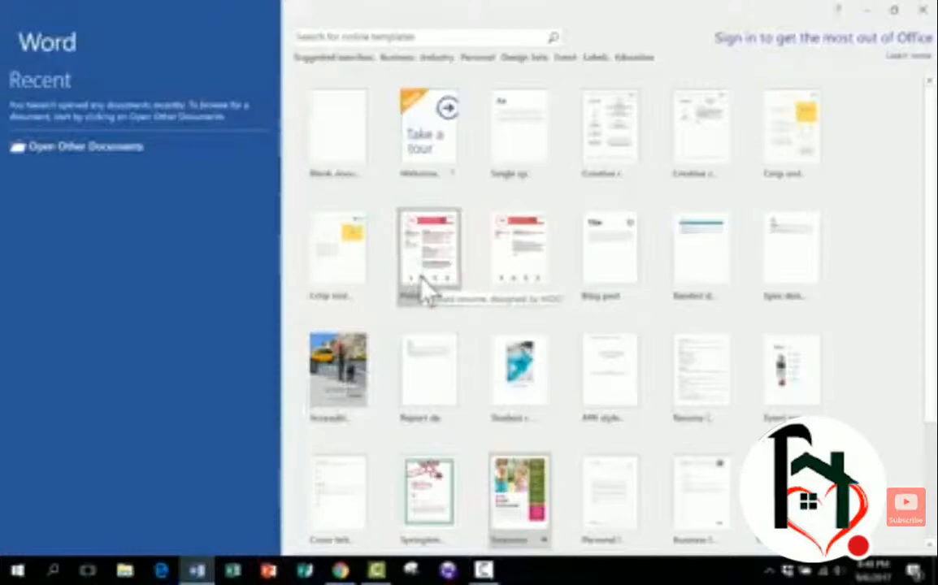
{"action": "left_click", "coordinate": [345, 153]}
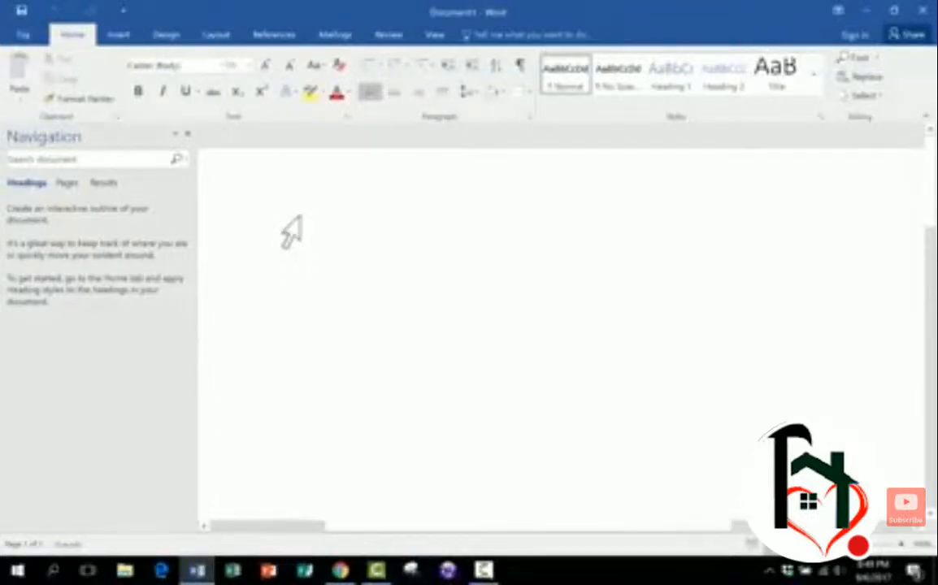
- Close the Navigation pane and browse through the ribbon tabs from Insert to Review
{"action": "left_click", "coordinate": [187, 134]}
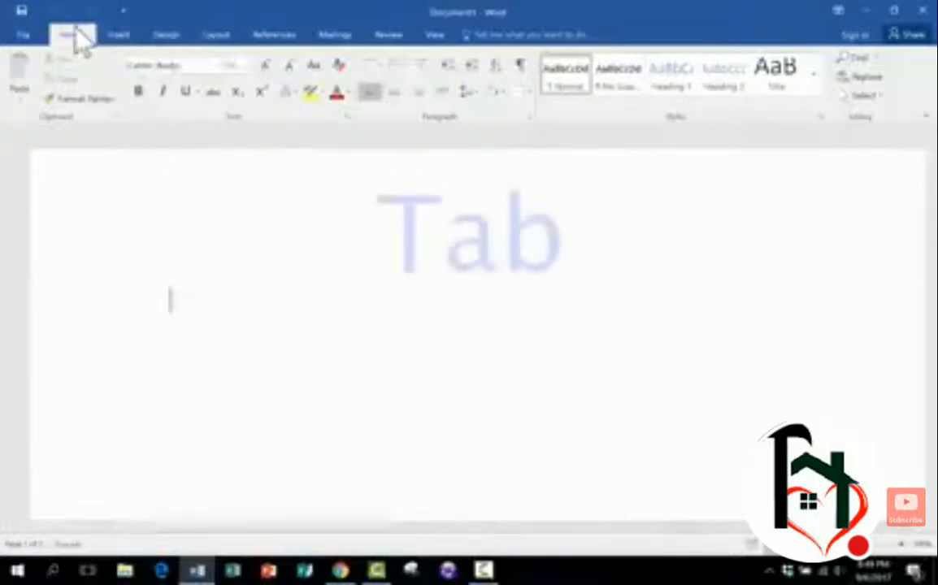
{"action": "left_click", "coordinate": [120, 36]}
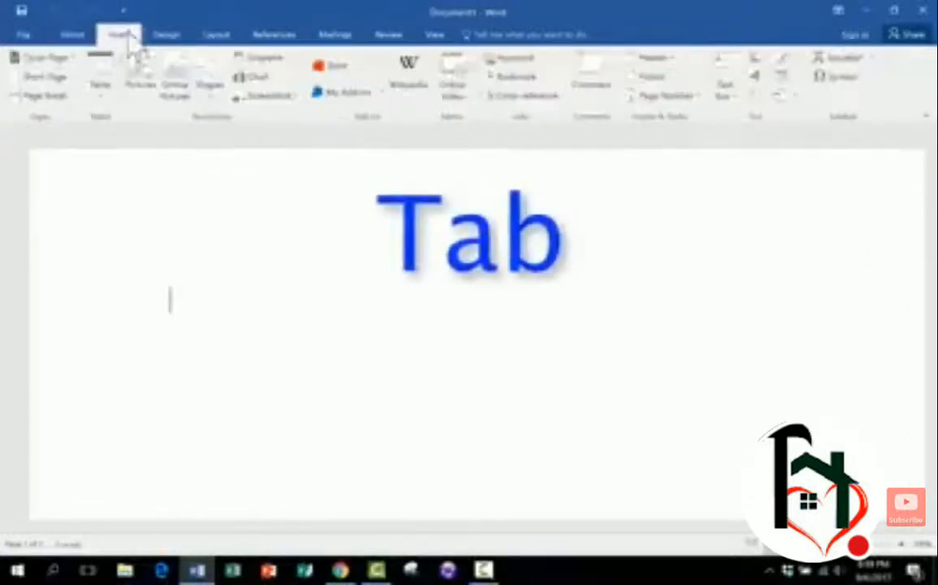
{"action": "left_click", "coordinate": [170, 37]}
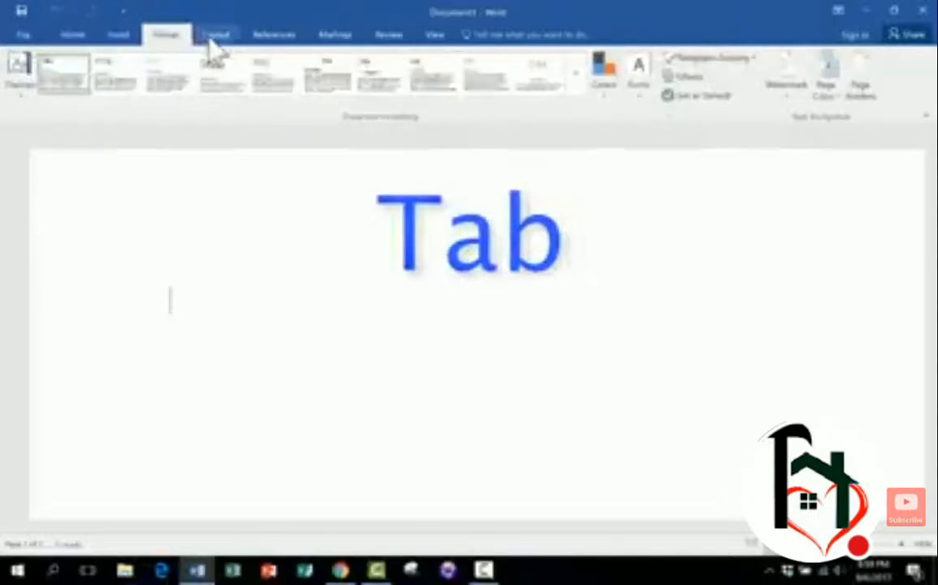
{"action": "left_click", "coordinate": [216, 37]}
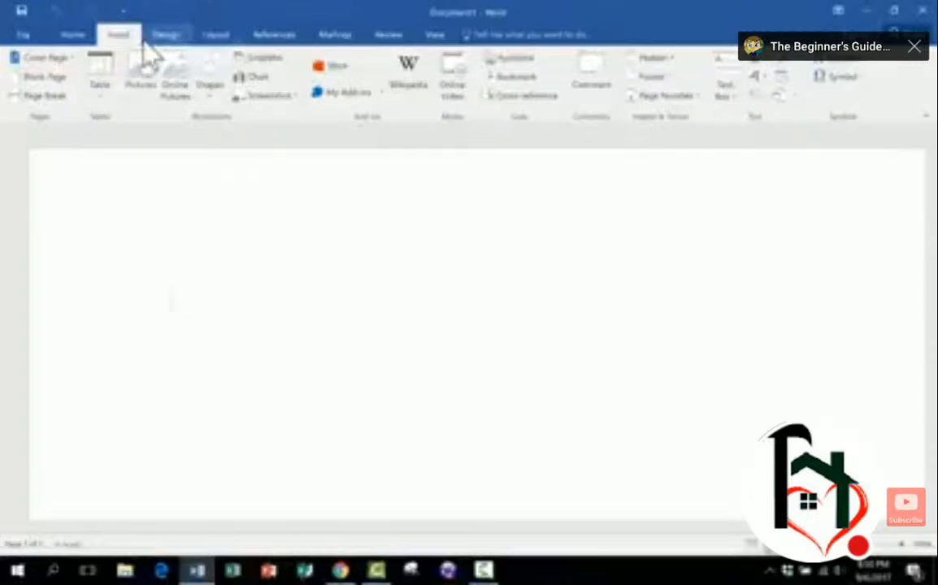
{"action": "left_click", "coordinate": [72, 35]}
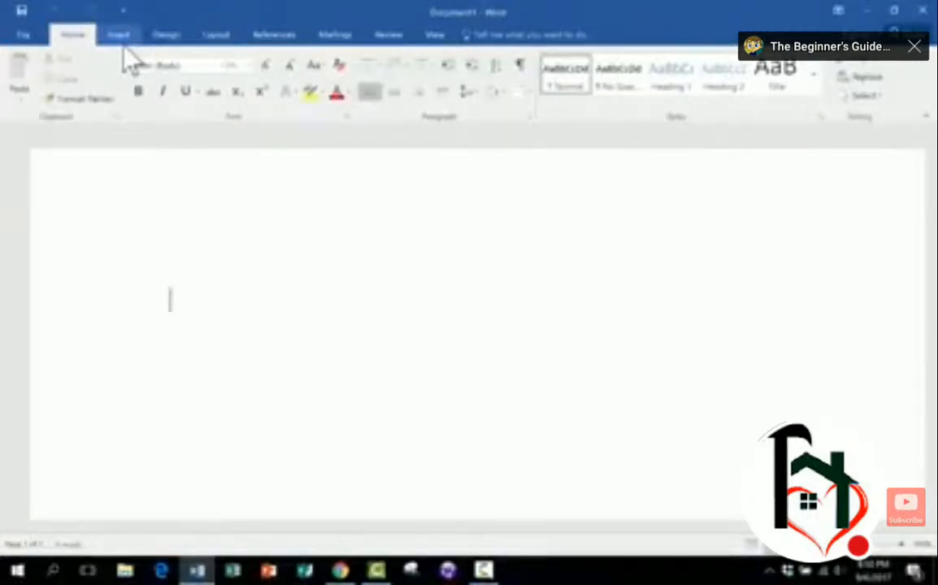
{"action": "left_click", "coordinate": [118, 35]}
{"action": "left_click", "coordinate": [166, 35]}
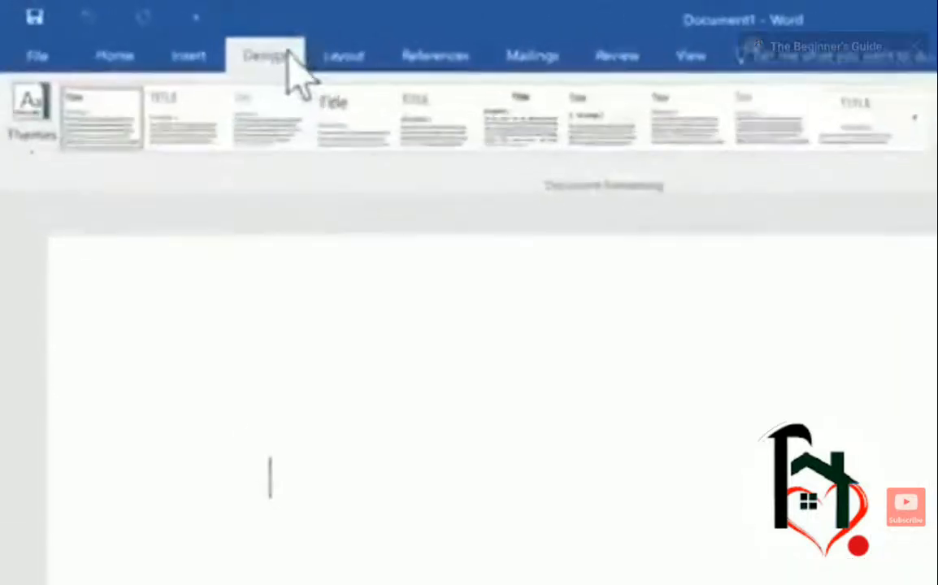
{"action": "left_click", "coordinate": [215, 35]}
{"action": "left_click", "coordinate": [455, 58]}
{"action": "left_click", "coordinate": [543, 59]}
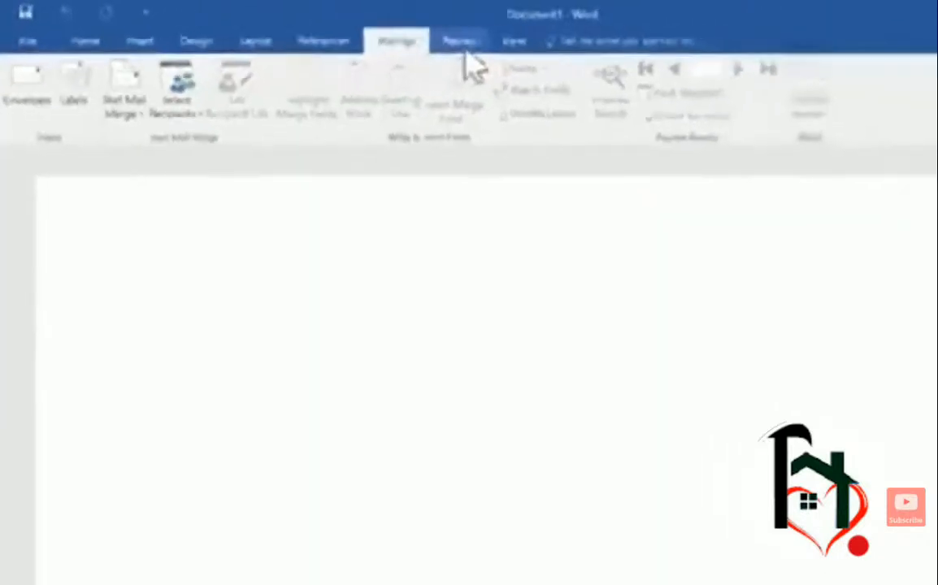
{"action": "left_click", "coordinate": [460, 42]}
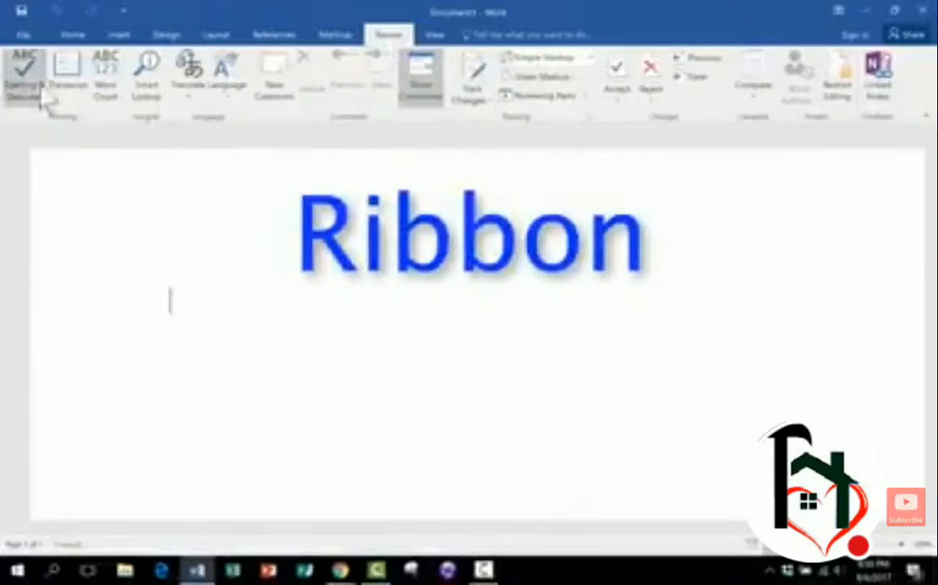
- Switch back and forth between the Layout, Design and Insert ribbon tabs, ending on Home
{"action": "left_click", "coordinate": [213, 34]}
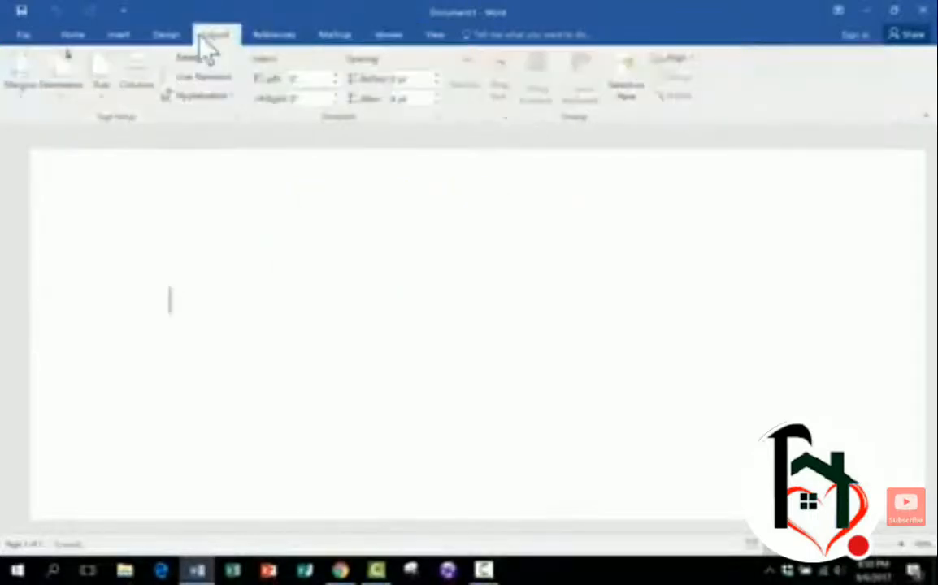
{"action": "left_click", "coordinate": [165, 35]}
{"action": "left_click", "coordinate": [119, 36]}
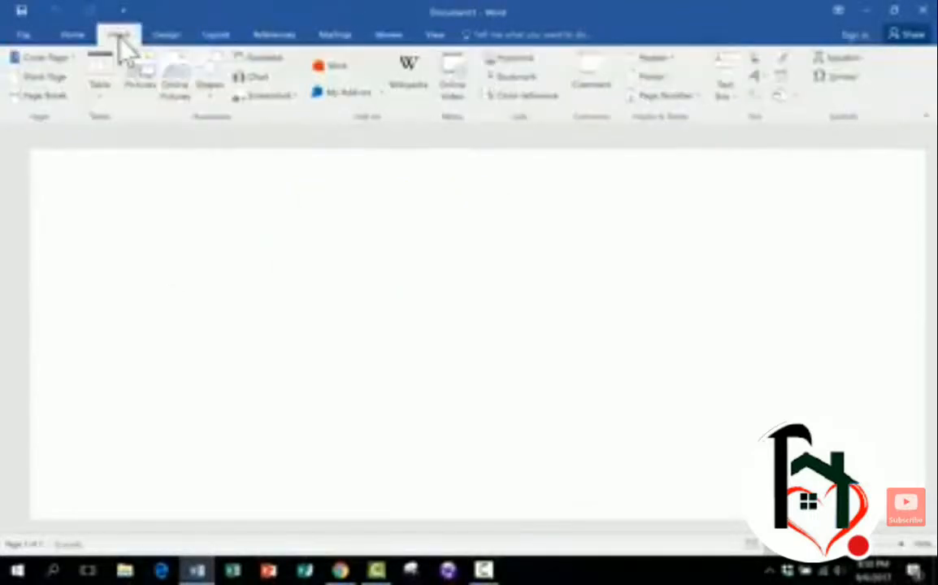
{"action": "left_click", "coordinate": [213, 35]}
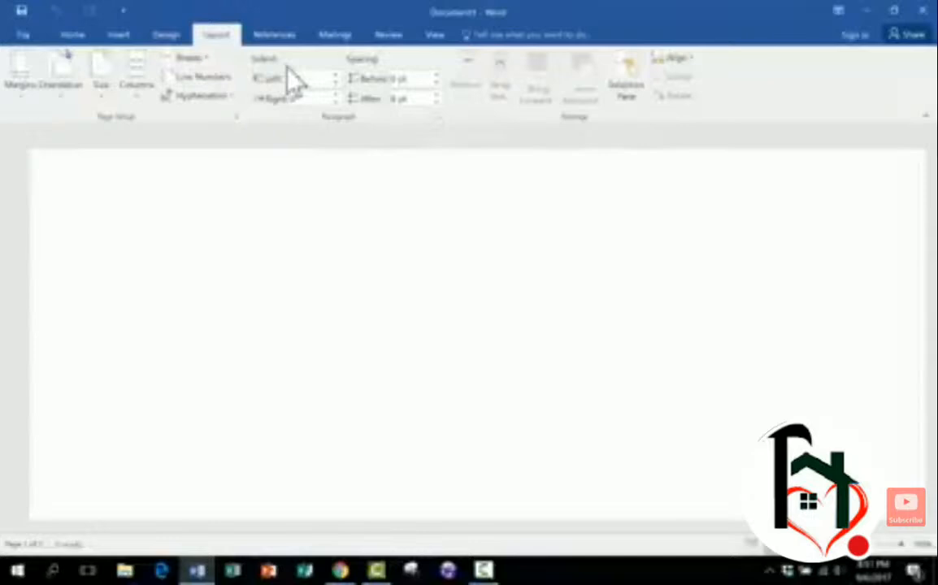
{"action": "left_click", "coordinate": [166, 35]}
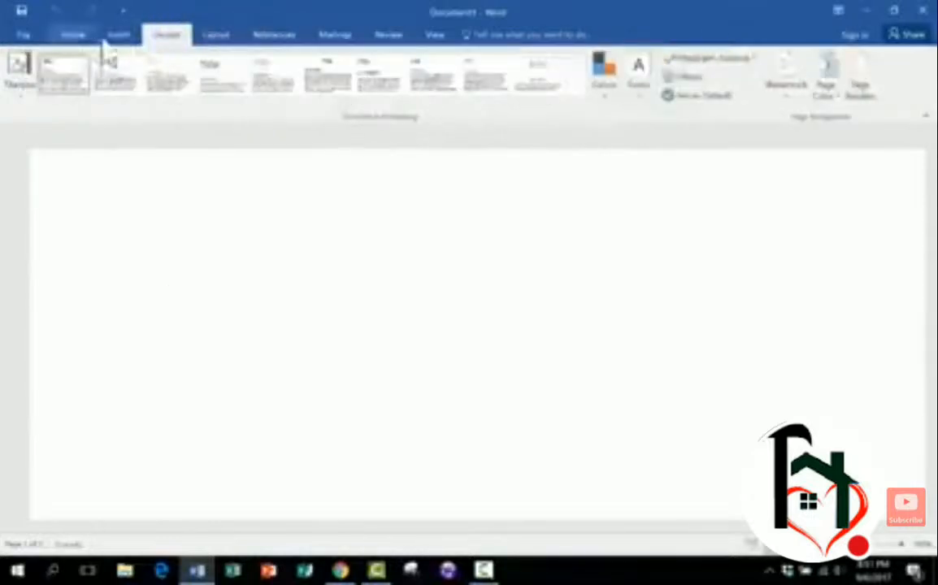
{"action": "left_click", "coordinate": [121, 36]}
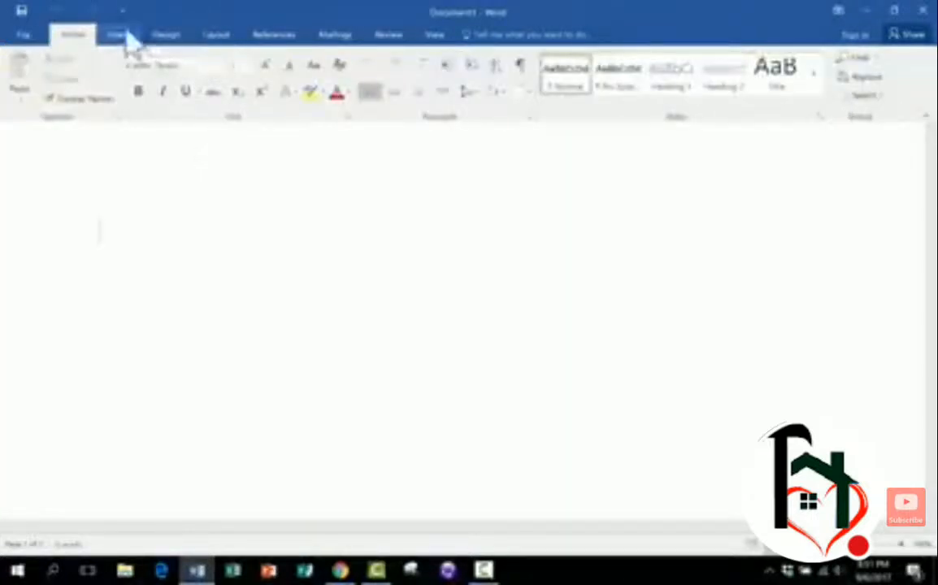
{"action": "left_click", "coordinate": [122, 37]}
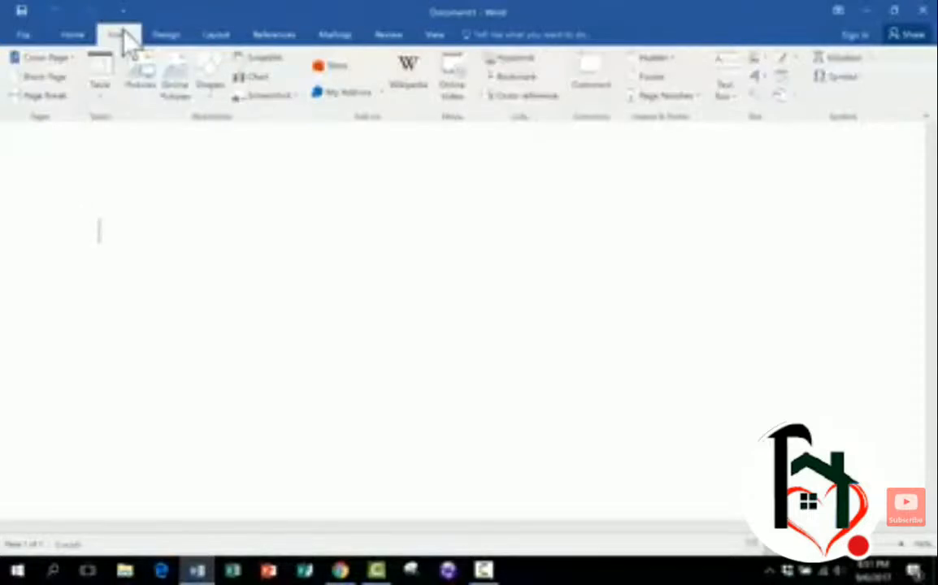
{"action": "left_click", "coordinate": [166, 36]}
{"action": "left_click", "coordinate": [216, 35]}
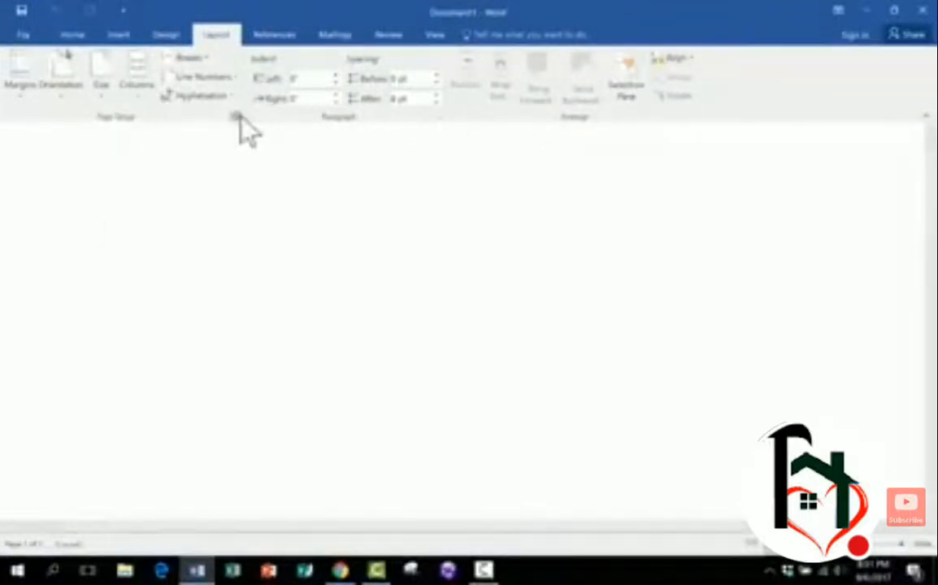
{"action": "left_click", "coordinate": [116, 37]}
{"action": "left_click", "coordinate": [72, 35]}
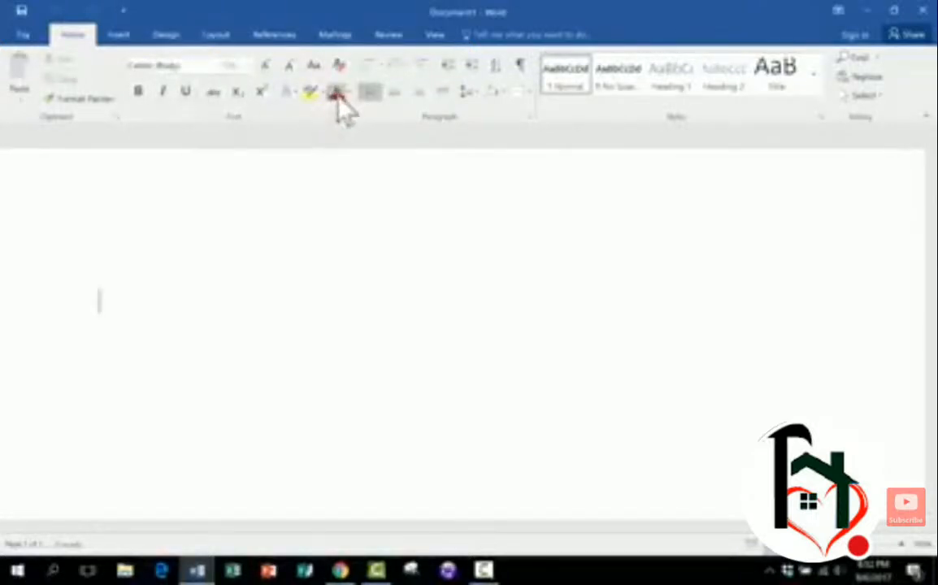
- Open and close the Font dialog, then open and close the Styles pane
{"action": "left_click", "coordinate": [349, 116]}
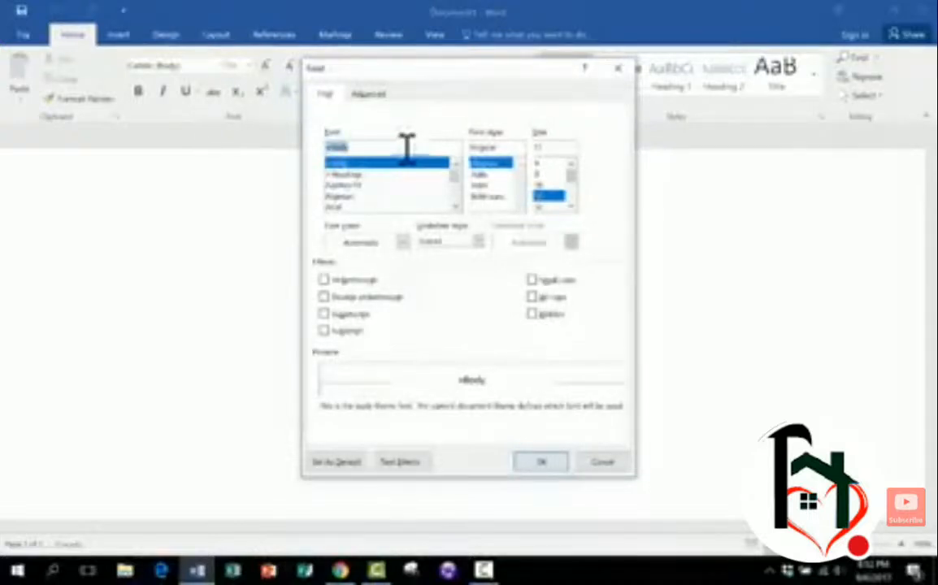
{"action": "left_click", "coordinate": [618, 68]}
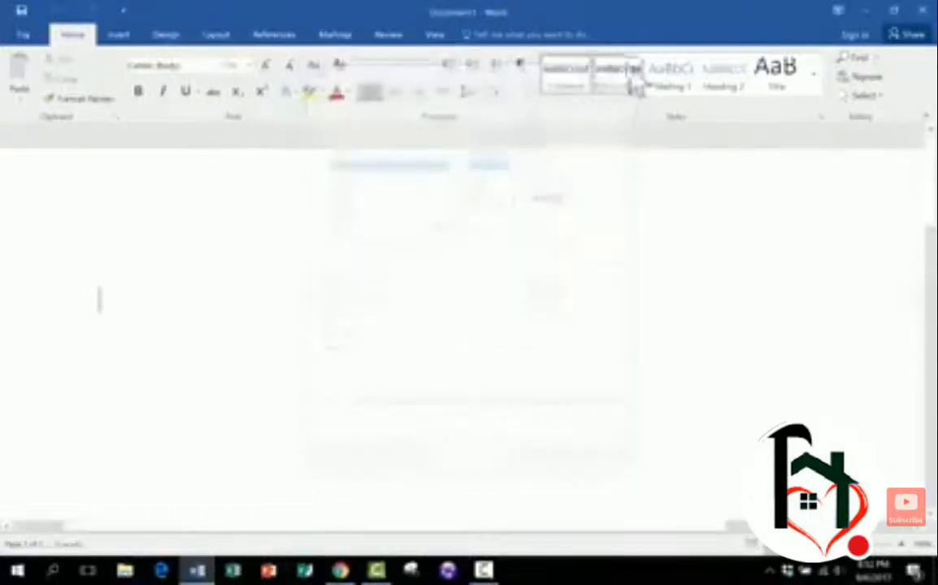
{"action": "left_click", "coordinate": [820, 116]}
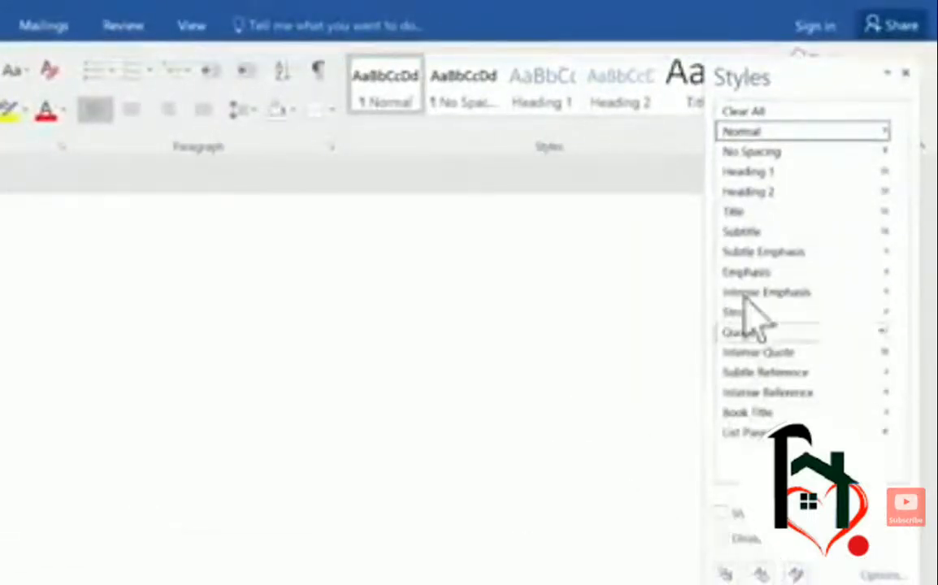
{"action": "left_click", "coordinate": [904, 76]}
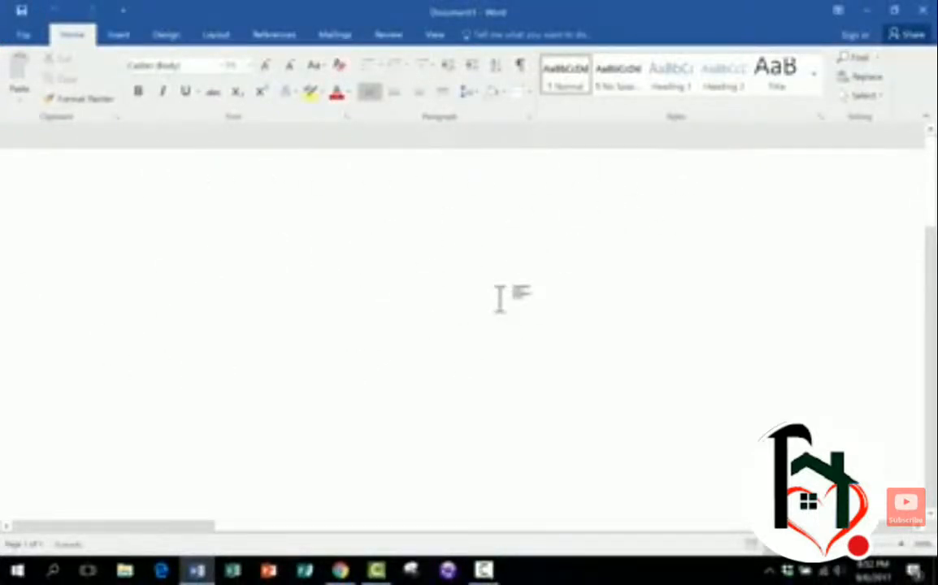
- Zoom the document view out, then view the References tab and return to Home
{"action": "left_click", "coordinate": [357, 235]}
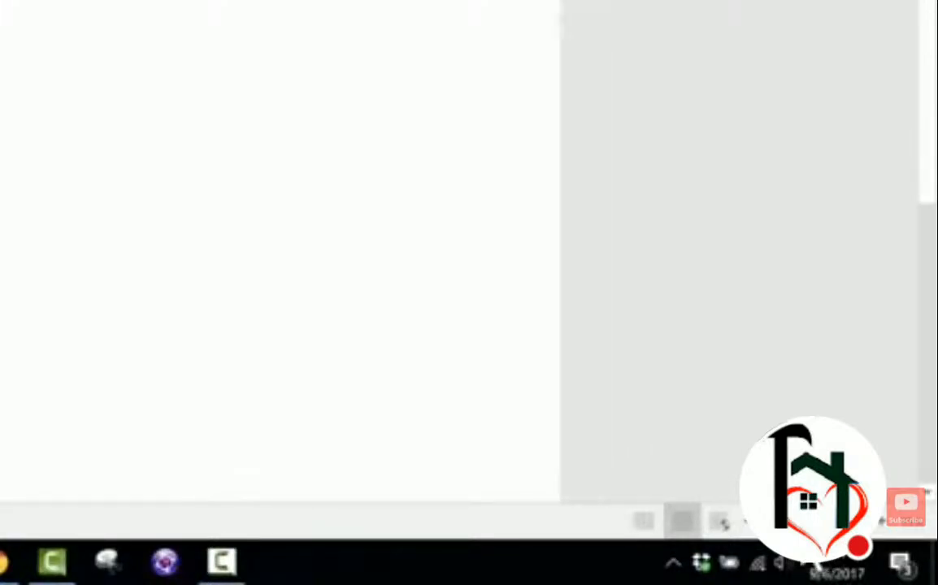
{"action": "left_click_drag", "start_coordinate": [866, 551], "coordinate": [825, 554]}
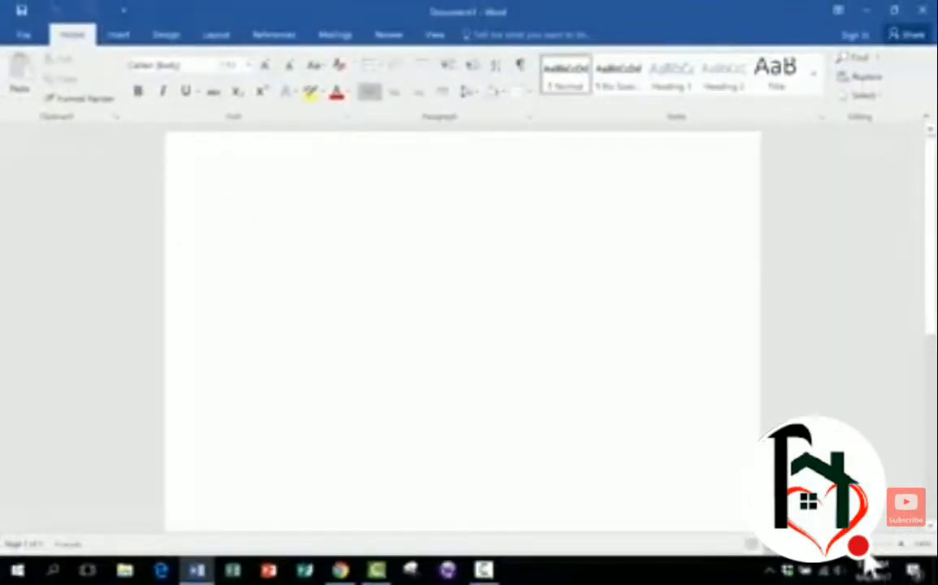
{"action": "left_click_drag", "start_coordinate": [864, 550], "coordinate": [863, 548]}
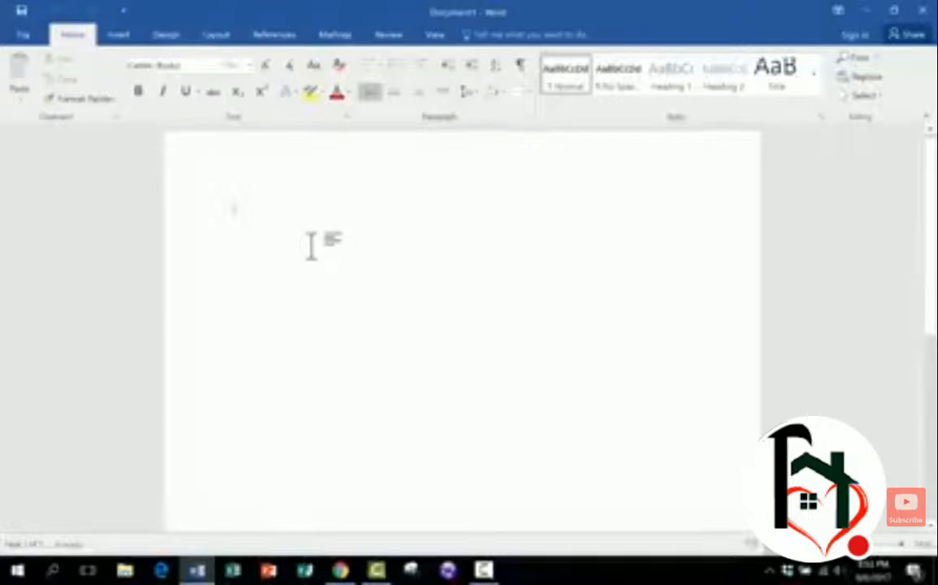
{"action": "left_click", "coordinate": [274, 35]}
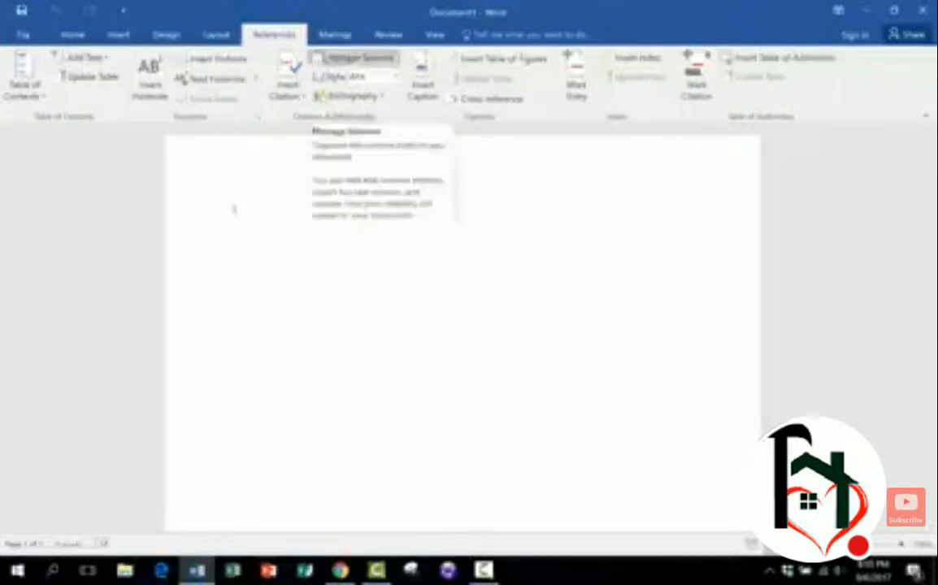
{"action": "left_click", "coordinate": [73, 35]}
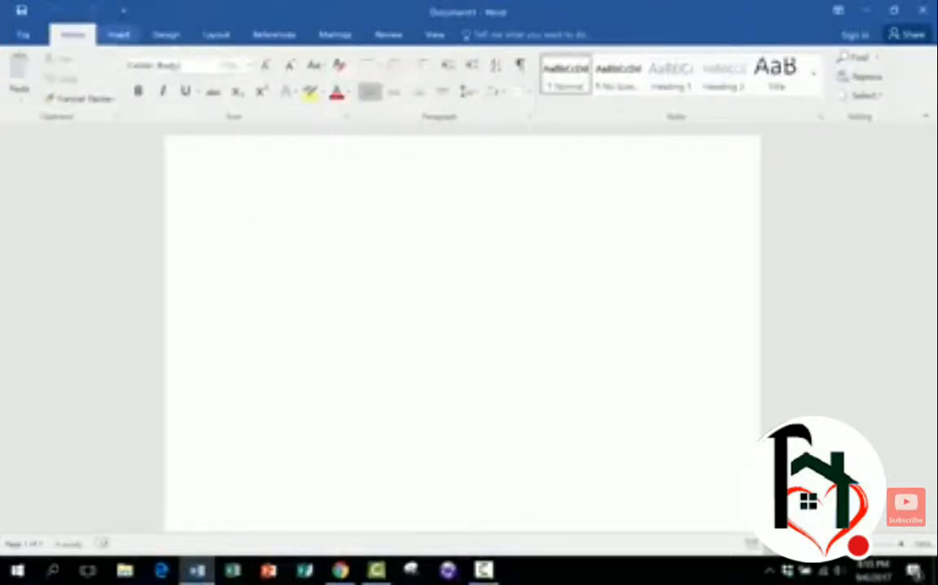
- Step through the ribbon tabs one by one from Insert to Review
{"action": "left_click", "coordinate": [119, 35]}
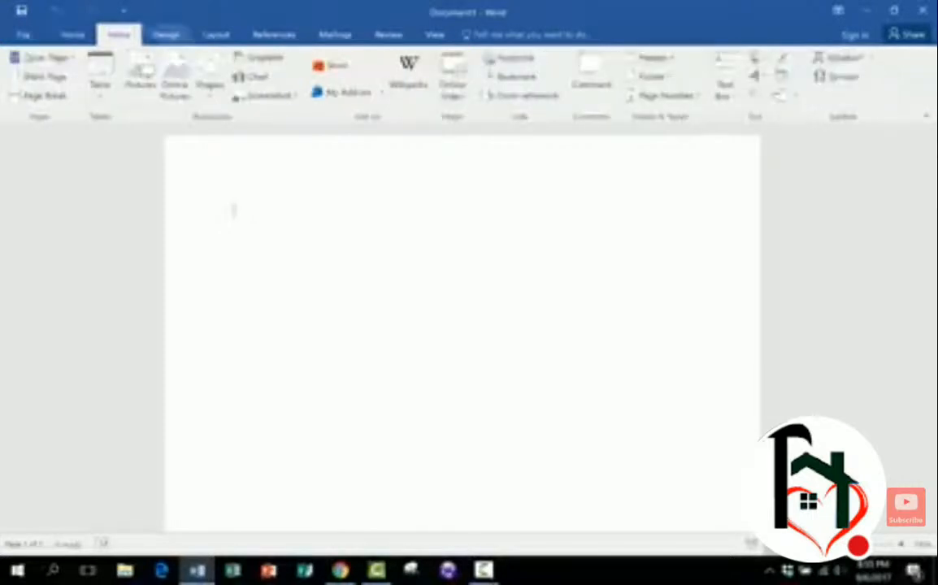
{"action": "left_click", "coordinate": [165, 35]}
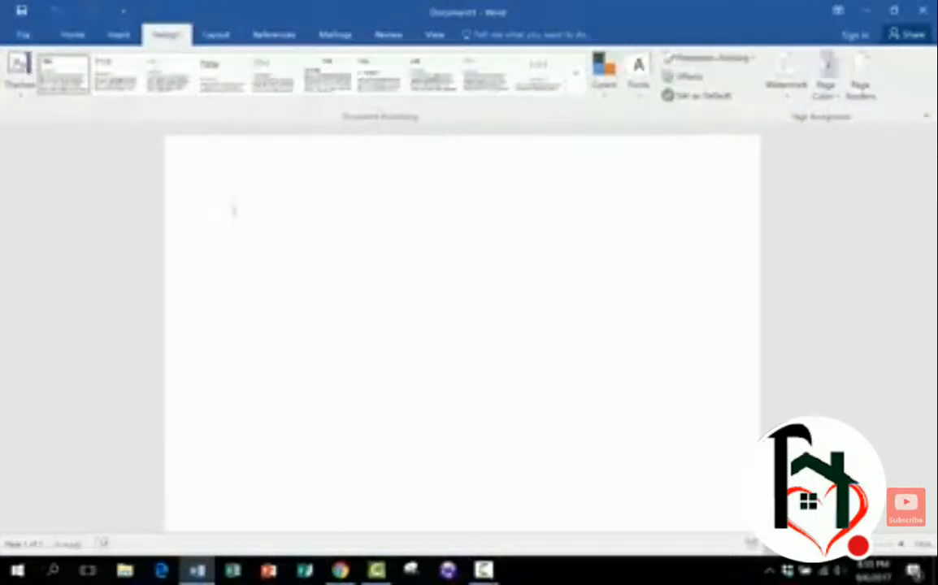
{"action": "left_click", "coordinate": [216, 35]}
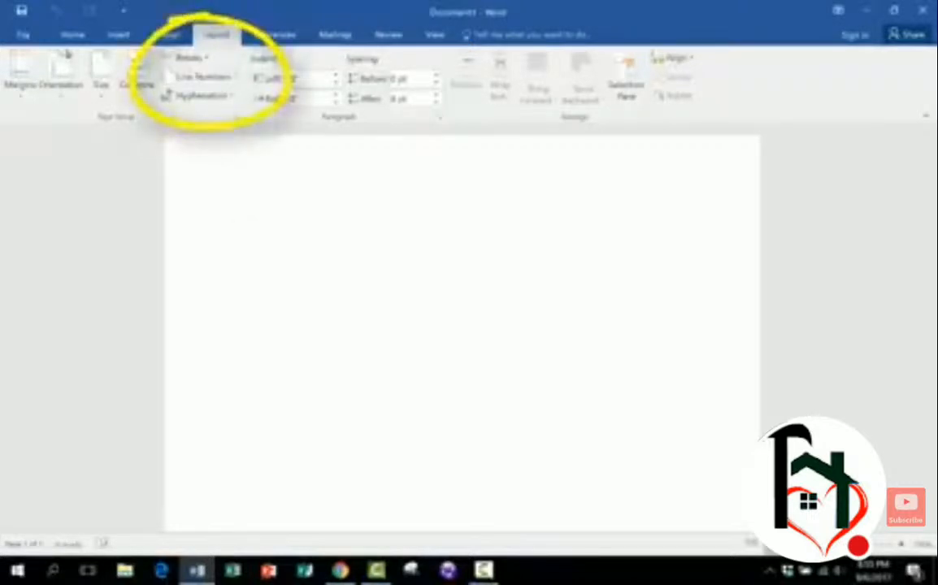
{"action": "left_click", "coordinate": [275, 35]}
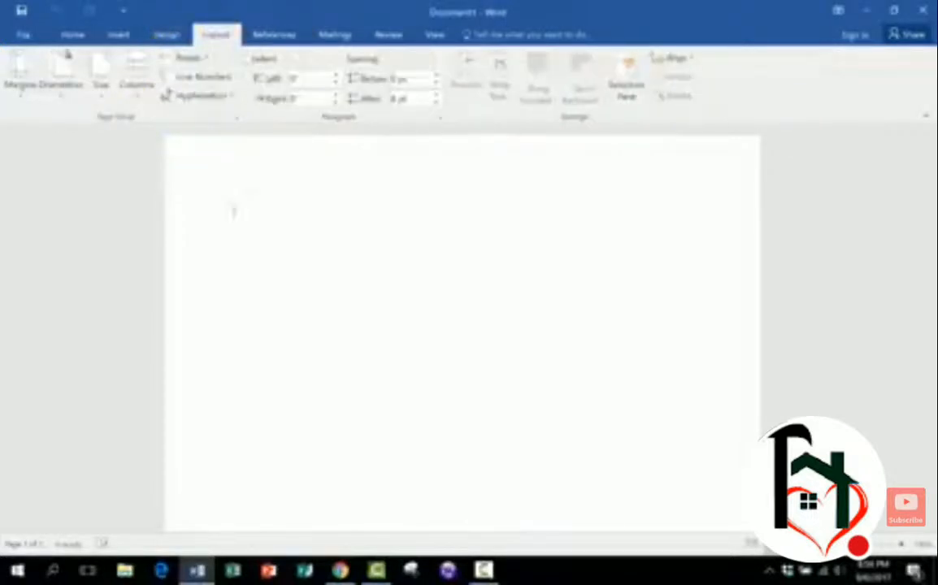
{"action": "left_click", "coordinate": [275, 35]}
{"action": "left_click", "coordinate": [335, 35]}
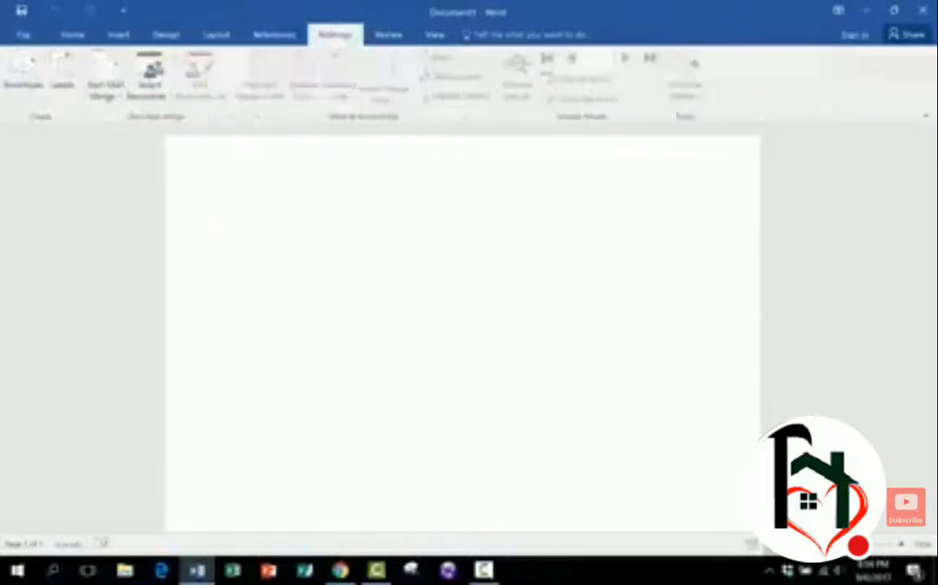
{"action": "left_click", "coordinate": [388, 35]}
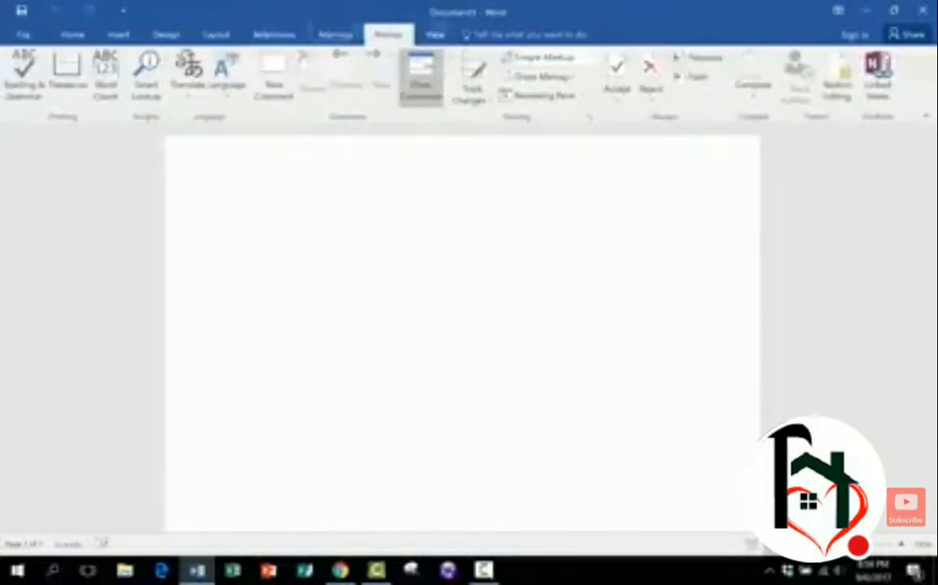
- Use the Tell Me search box to find "rule" and turn on the ruler
{"action": "left_click", "coordinate": [512, 37]}
{"action": "type", "text": "ink"}
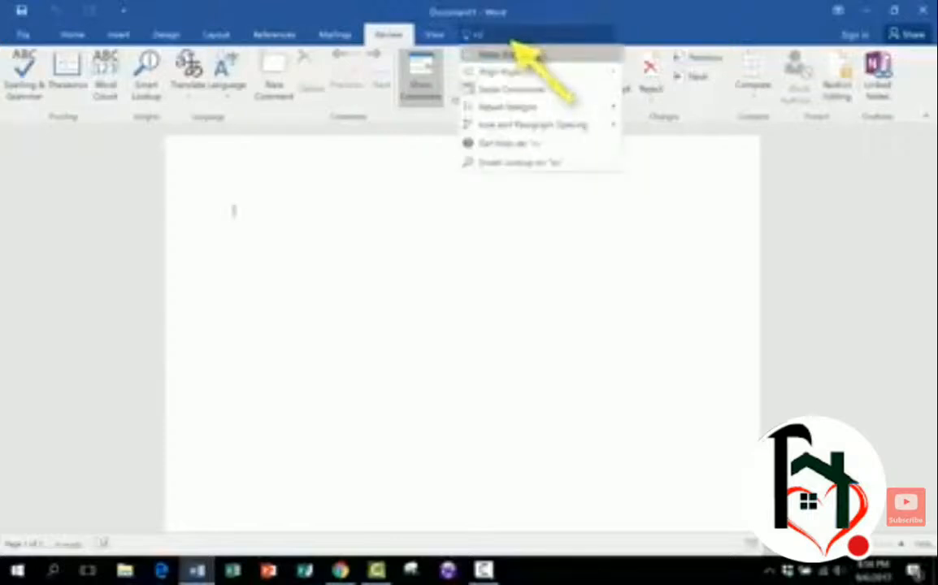
{"action": "type", "text": "e"}
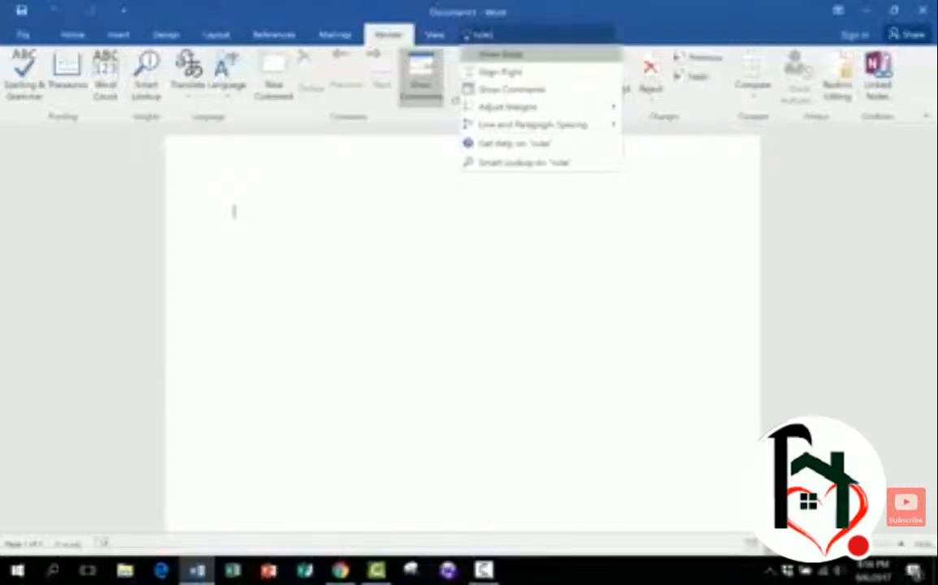
{"action": "key", "text": "Return"}
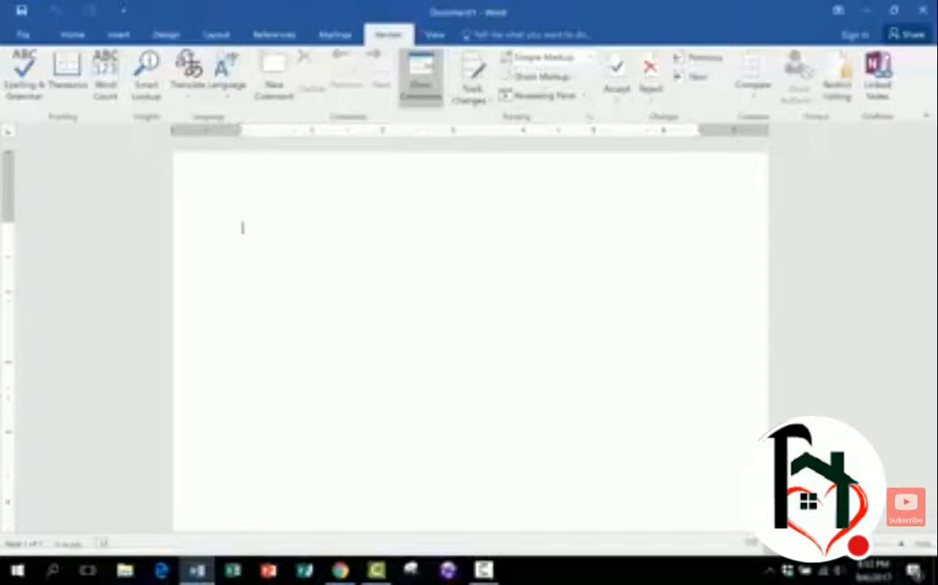
- Type a "Name" line and a "Period" line, each followed by a row of underscores
{"action": "type", "text": "=r"}
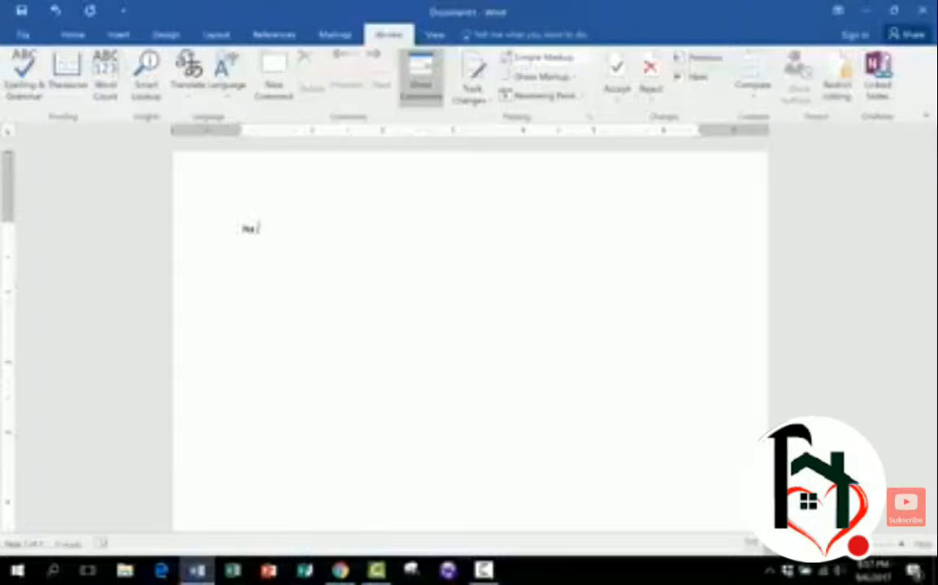
{"action": "type", "text": "me_________________________________________"}
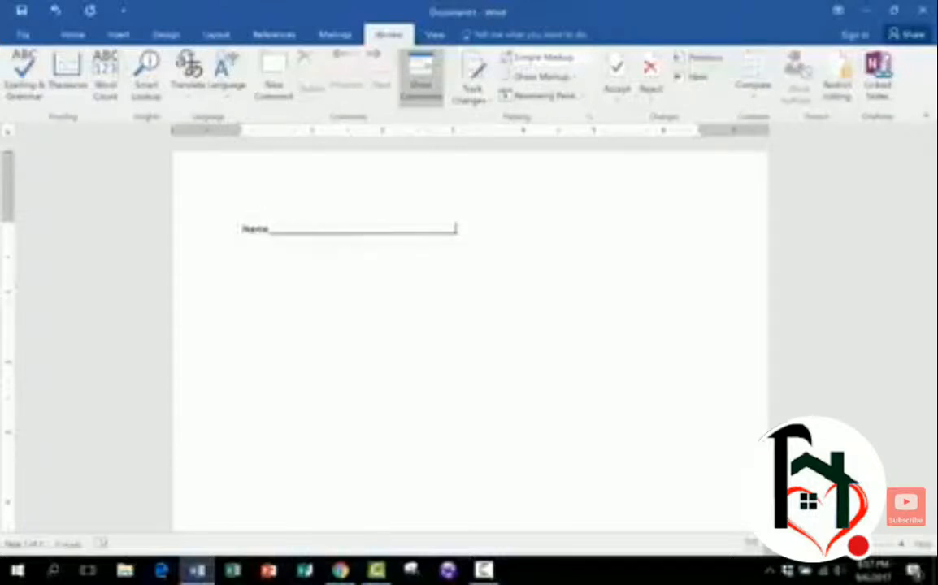
{"action": "type", "text": "Period"}
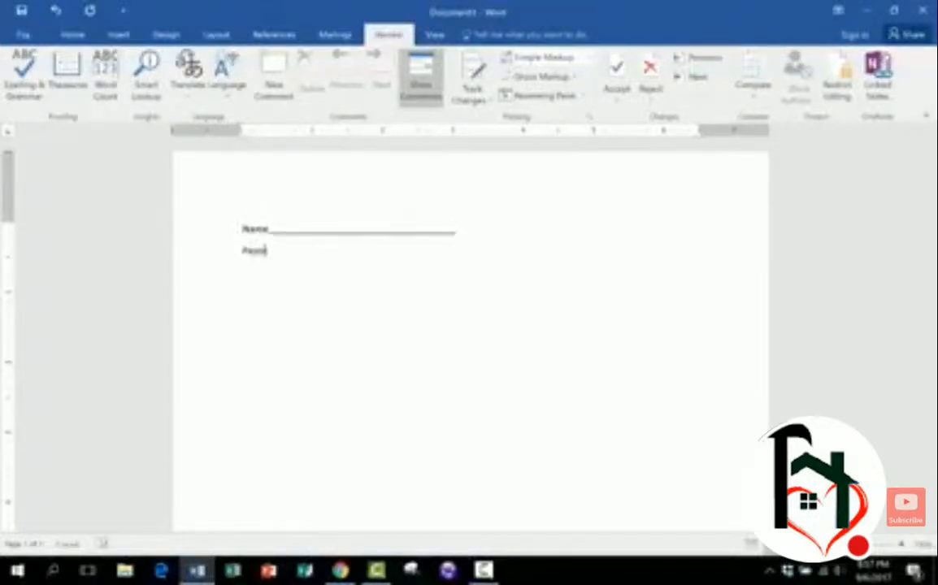
{"action": "type", "text": "________________"}
{"action": "key", "text": "Return"}
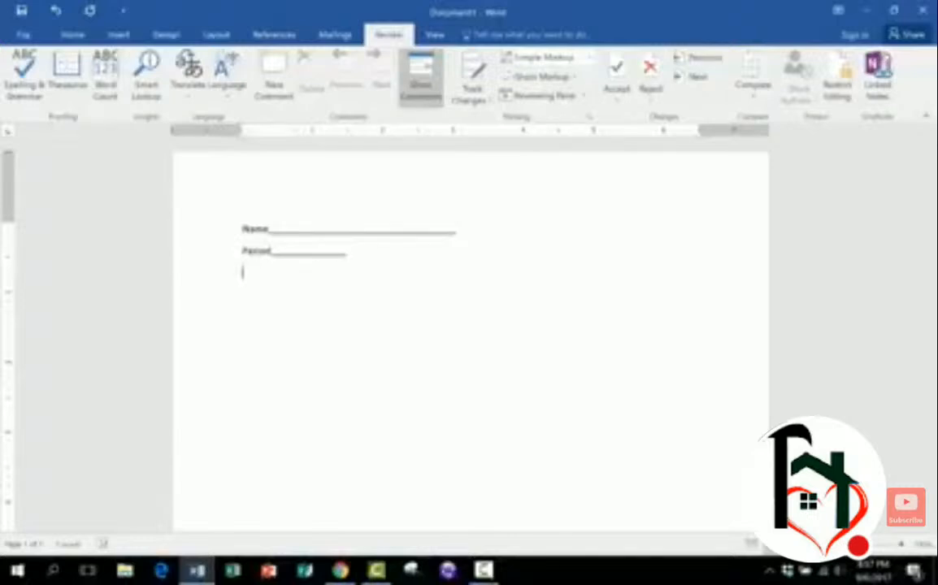
- Type the heading "The Parts of Speech: A Review" on the next line and center it
{"action": "type", "text": "The Pa"}
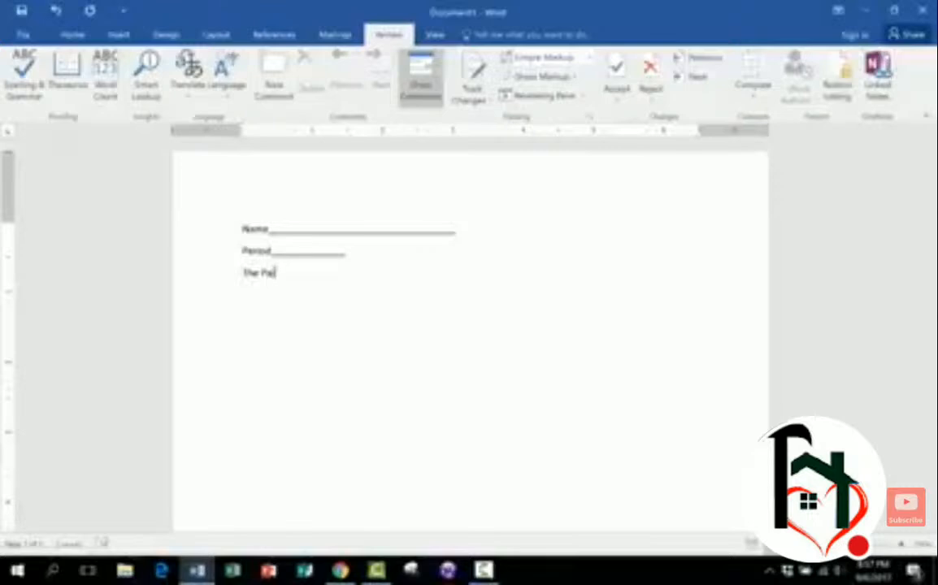
{"action": "type", "text": "rts of Speech: A Review"}
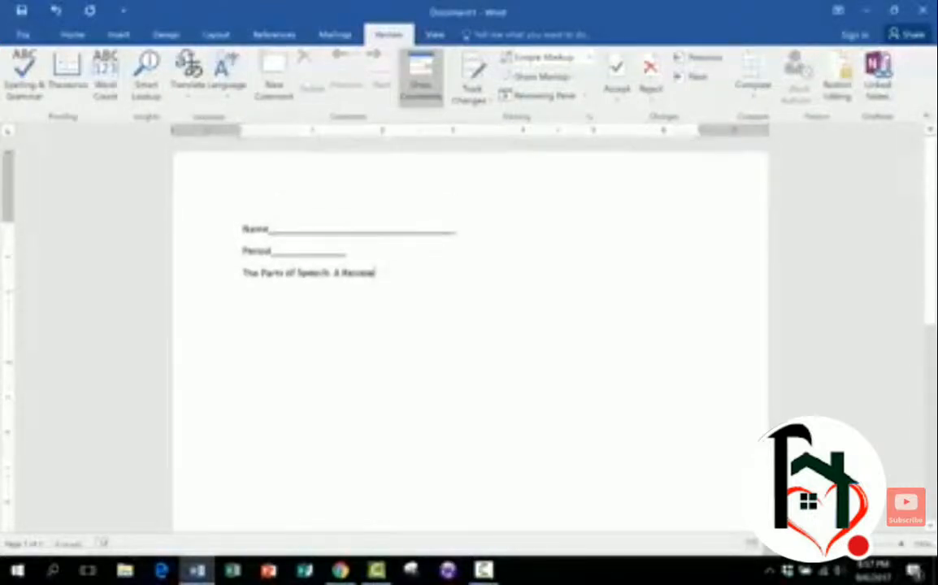
{"action": "left_click_drag", "start_coordinate": [376, 275], "coordinate": [243, 275]}
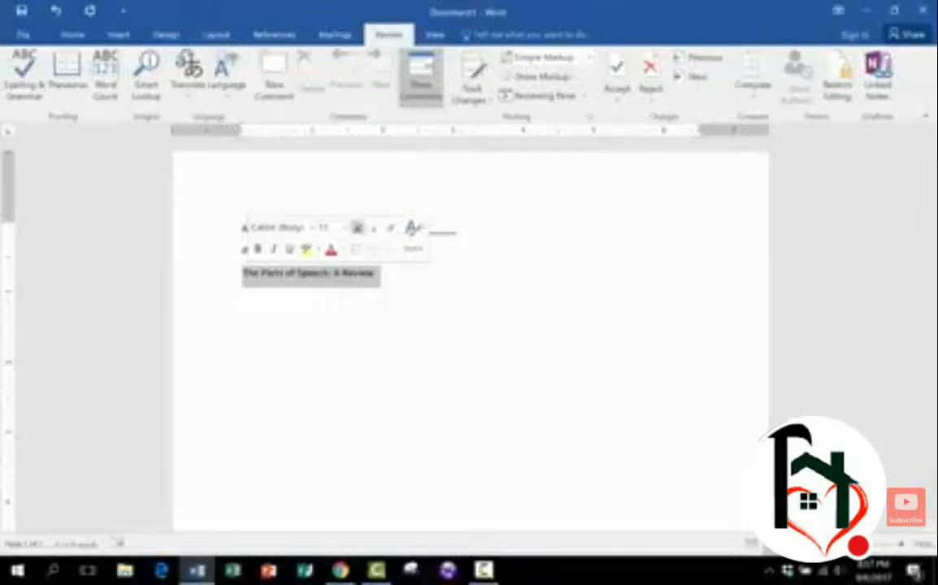
{"action": "left_click", "coordinate": [72, 35]}
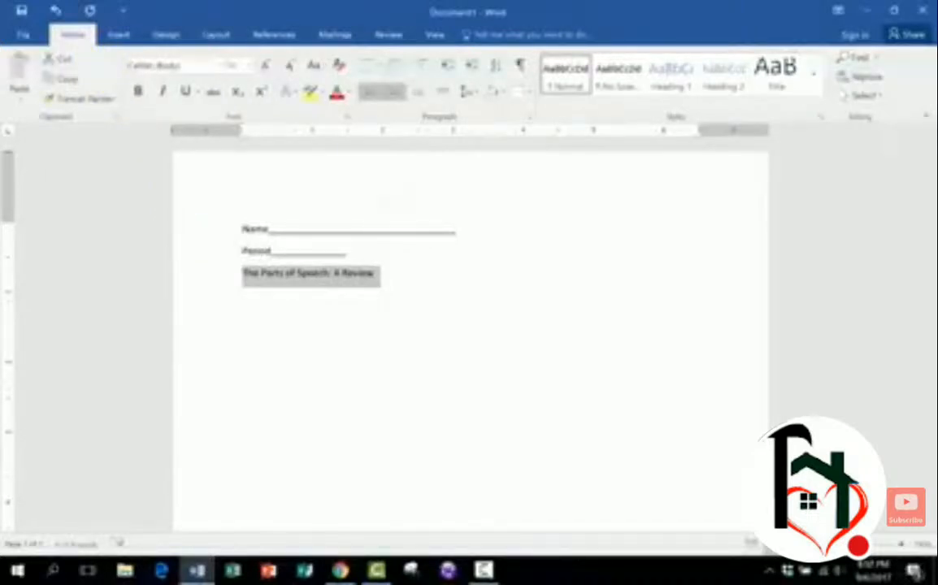
{"action": "left_click", "coordinate": [394, 91]}
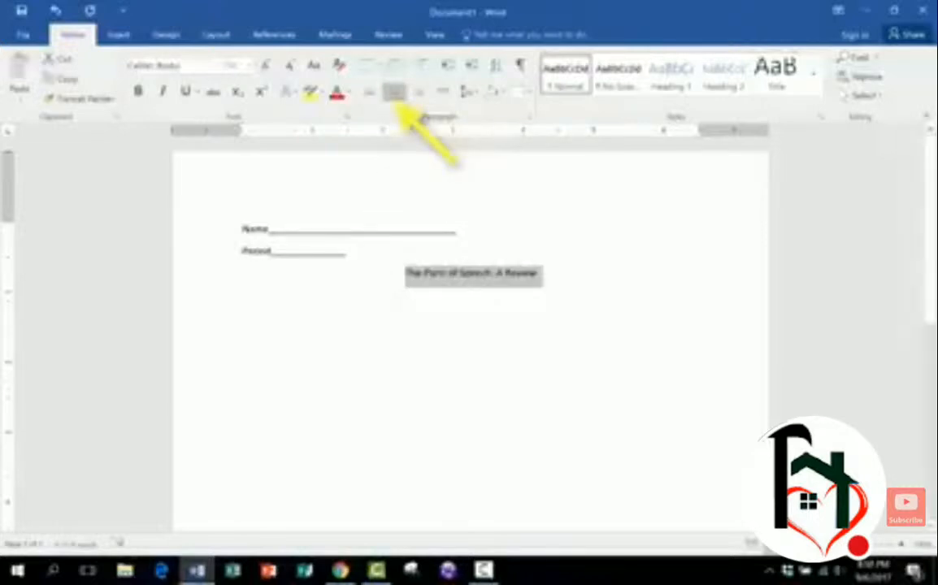
- Underline and bold the heading and enlarge its font size
{"action": "left_click", "coordinate": [186, 91]}
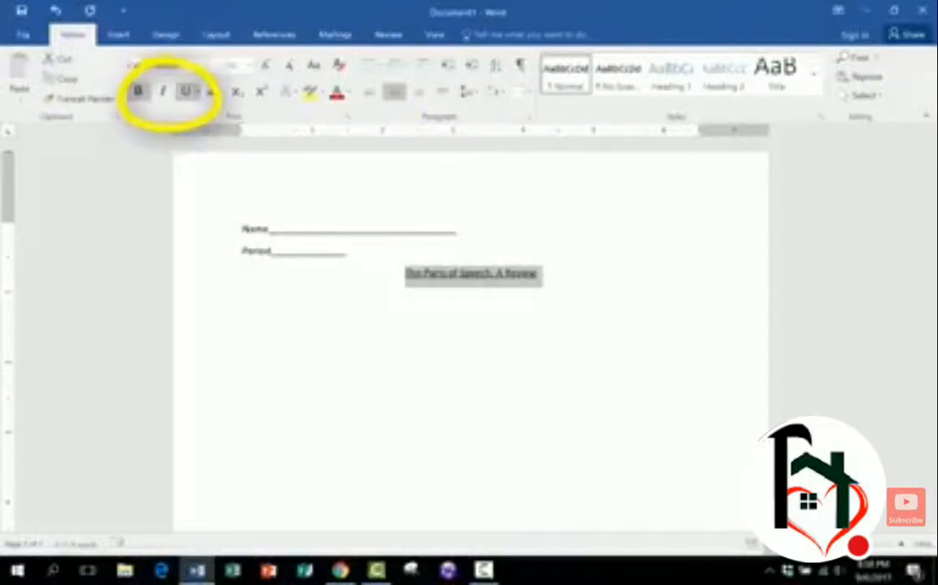
{"action": "left_click", "coordinate": [137, 91]}
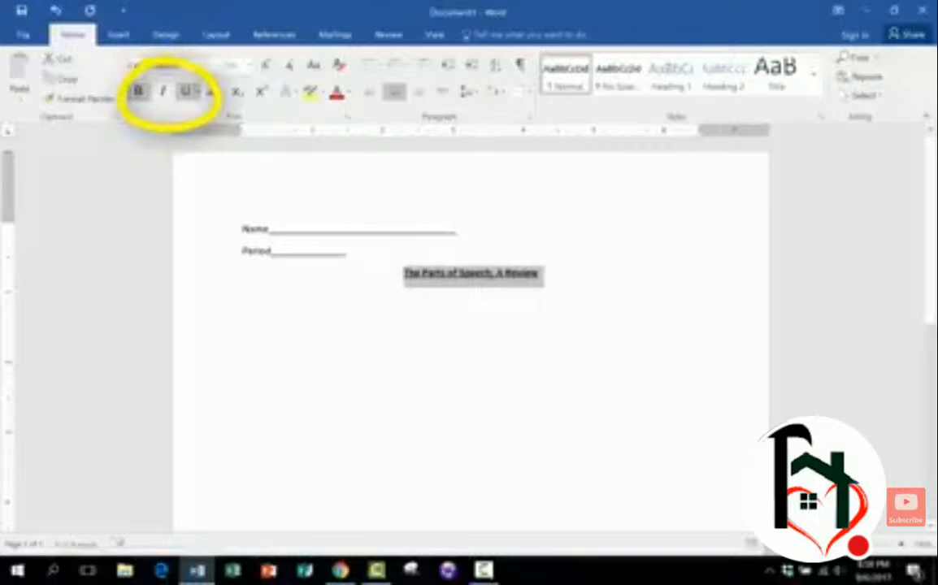
{"action": "left_click", "coordinate": [249, 65]}
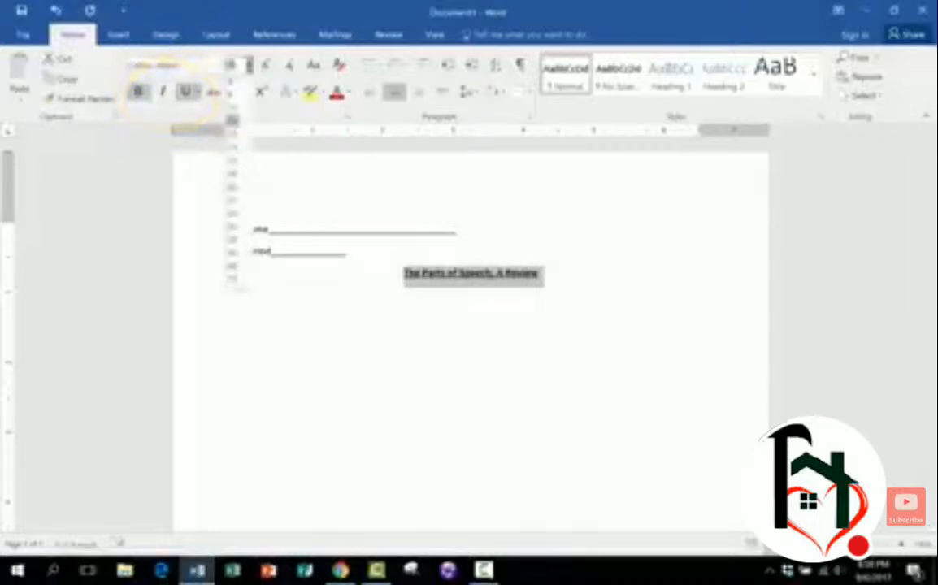
{"action": "left_click", "coordinate": [233, 197]}
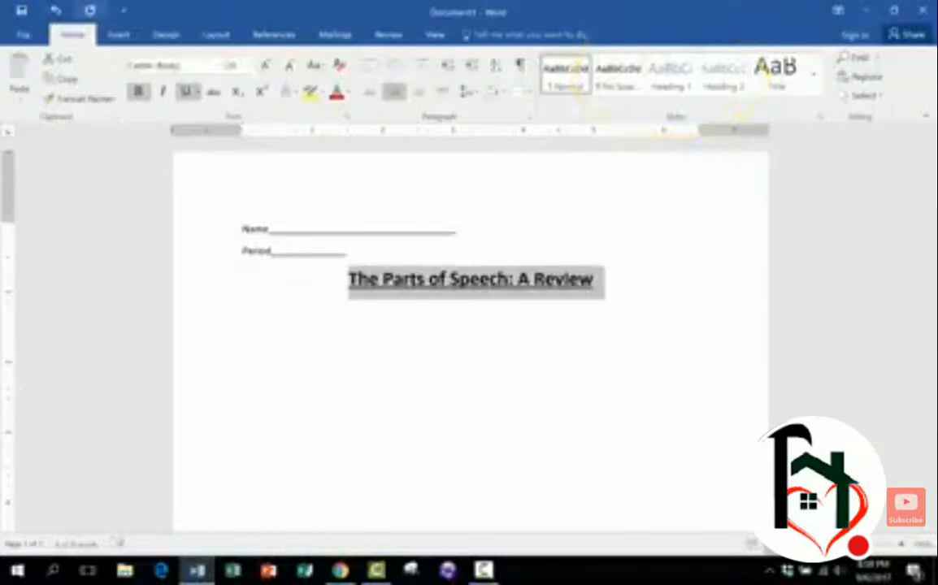
- Undo the heading's formatting changes
{"action": "left_click", "coordinate": [55, 11]}
{"action": "left_click", "coordinate": [55, 10]}
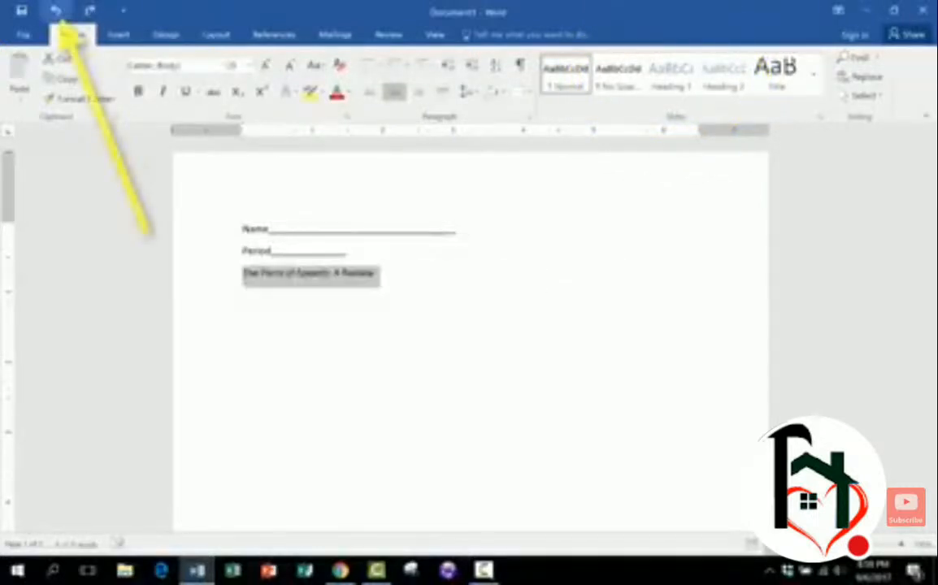
{"action": "left_click", "coordinate": [55, 10]}
- Apply the Heading 1 style to the heading
{"action": "left_click_drag", "start_coordinate": [377, 273], "coordinate": [242, 272]}
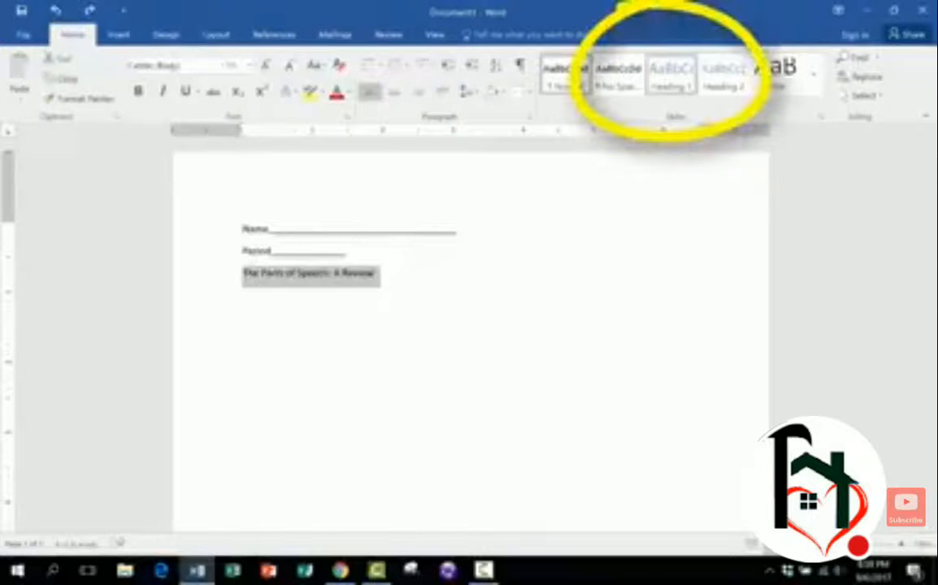
{"action": "left_click", "coordinate": [671, 76]}
{"action": "left_click", "coordinate": [432, 280]}
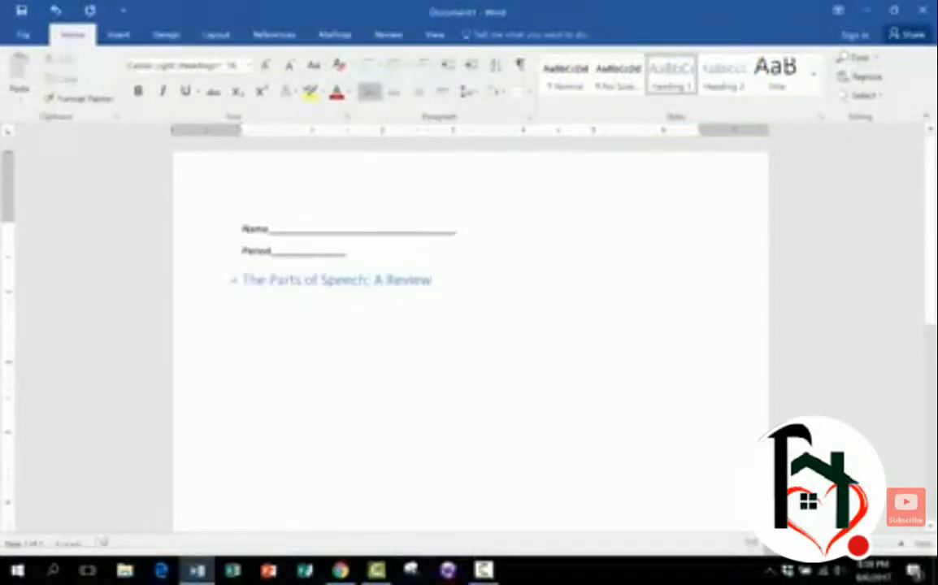
- Apply the Title style to the heading from the expanded styles gallery
{"action": "left_click_drag", "start_coordinate": [432, 280], "coordinate": [243, 280]}
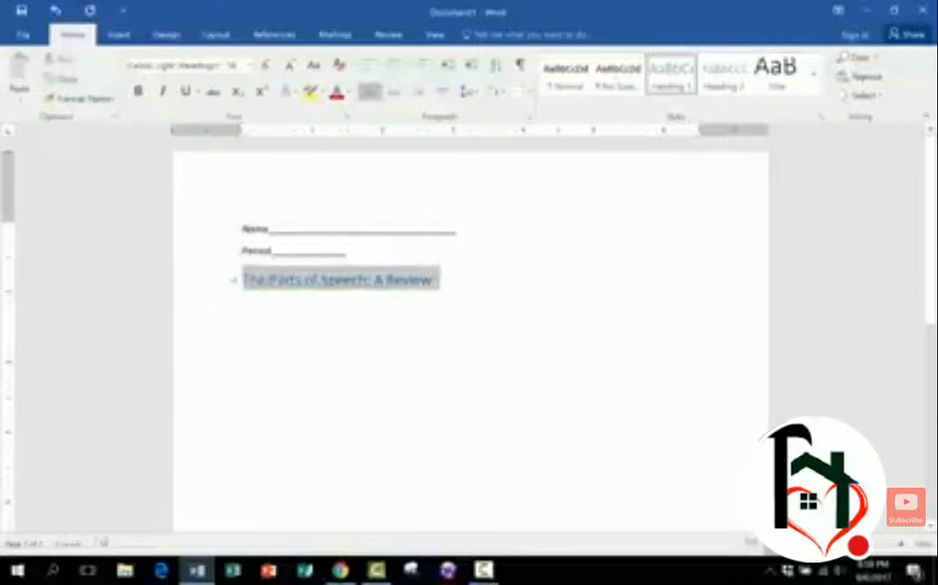
{"action": "left_click", "coordinate": [723, 76]}
{"action": "left_click", "coordinate": [813, 89]}
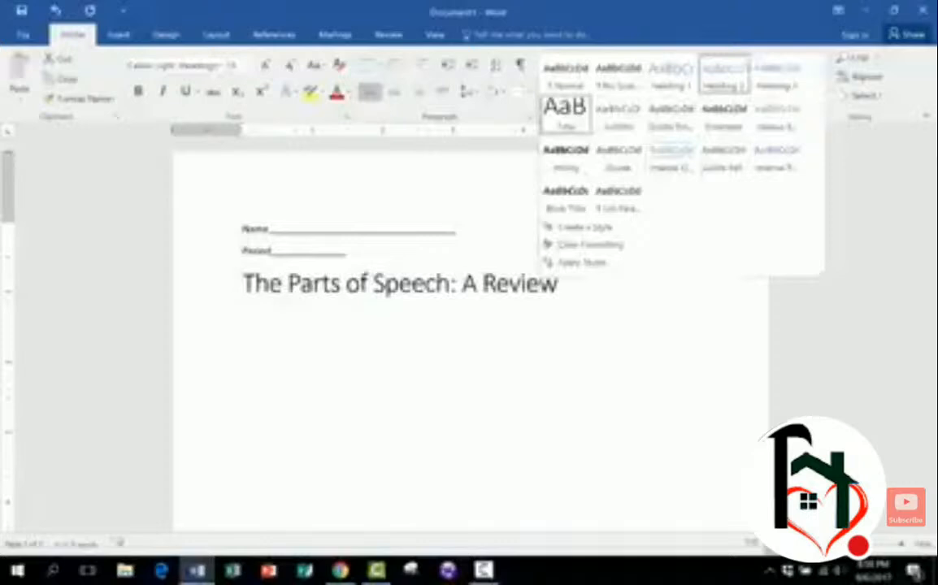
{"action": "left_click", "coordinate": [565, 115]}
{"action": "left_click", "coordinate": [559, 284]}
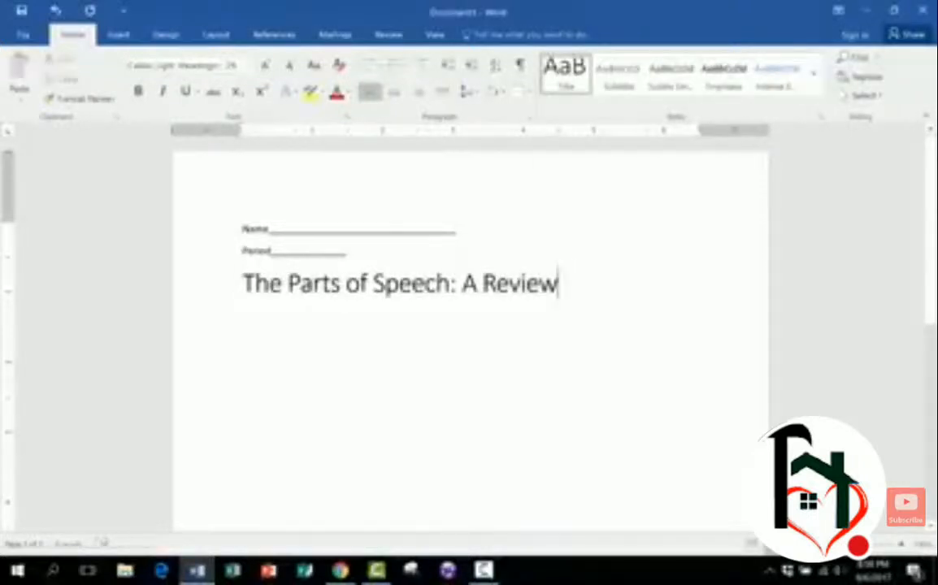
- Center and underline the heading
{"action": "left_click_drag", "start_coordinate": [560, 283], "coordinate": [242, 284]}
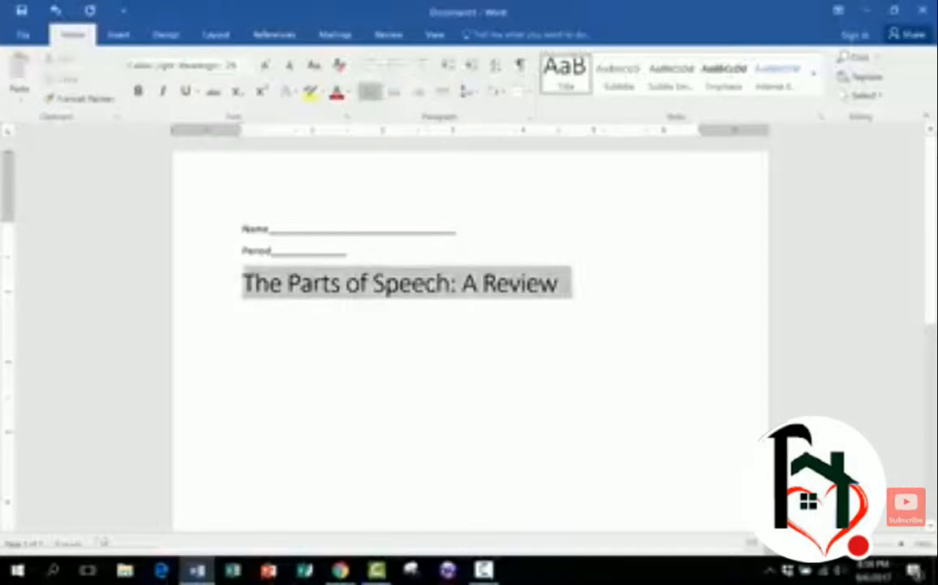
{"action": "left_click", "coordinate": [394, 91]}
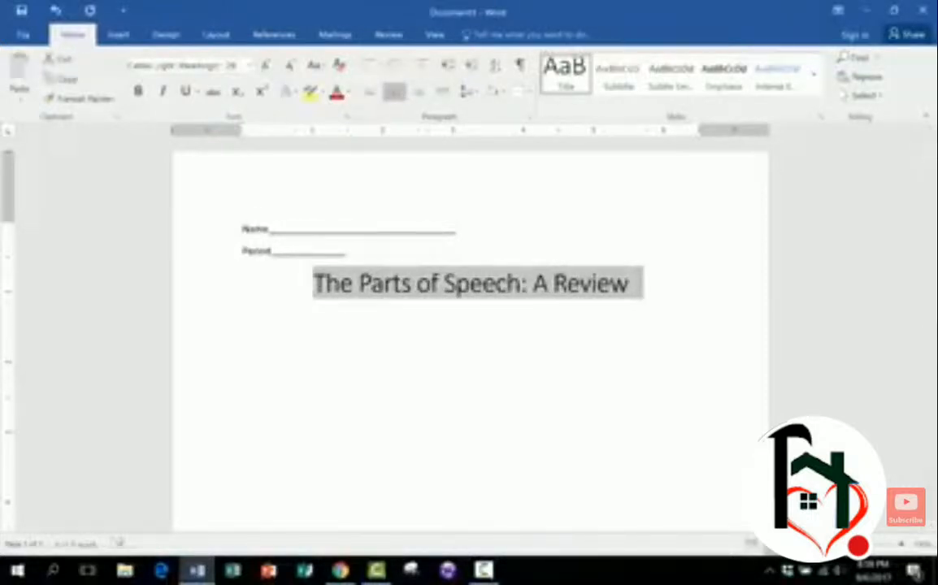
{"action": "left_click", "coordinate": [548, 284]}
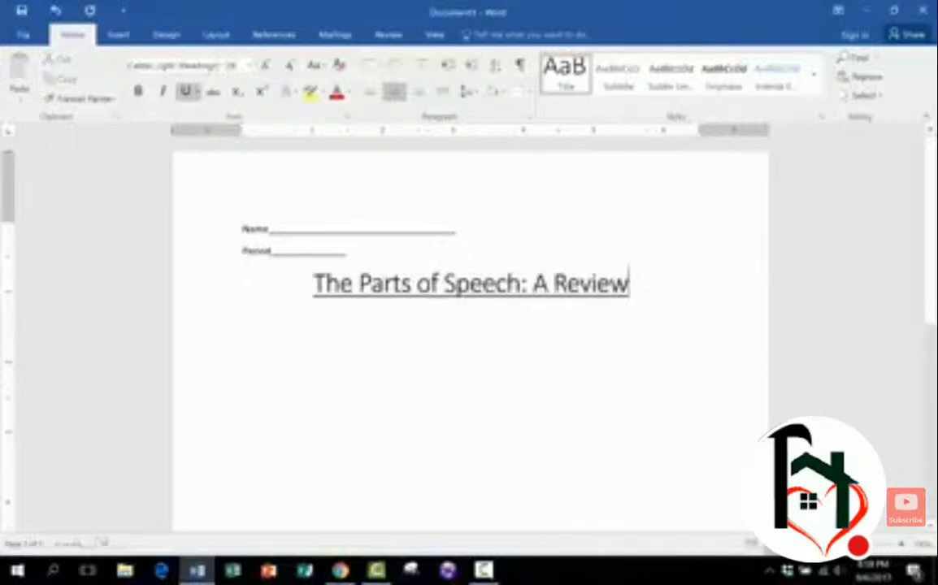
- Start a new line below the heading and type a few lines of placeholder text
{"action": "key", "text": "Return"}
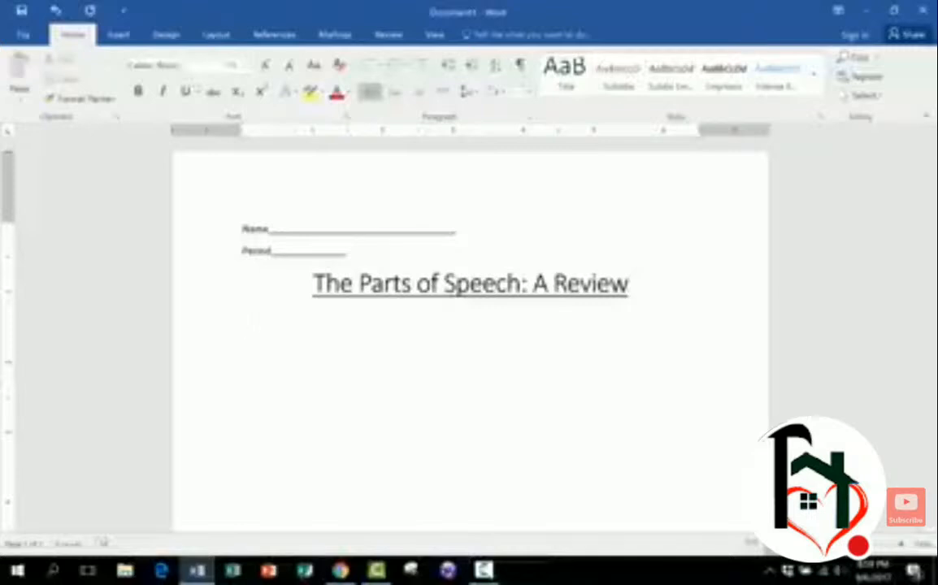
{"action": "type", "text": "lksadjflksajdfksdklsadkf; mk"}
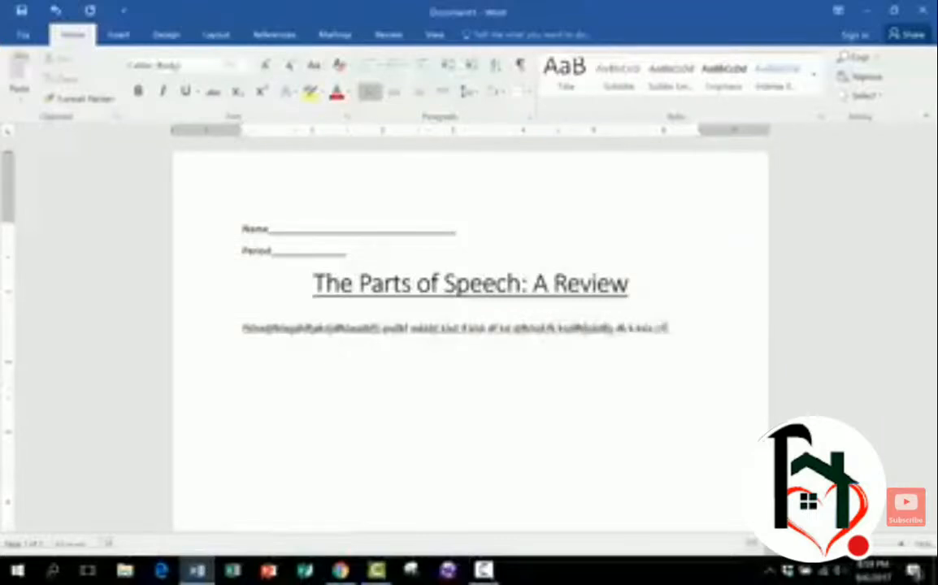
{"action": "type", "text": "ksamldf; kl"}
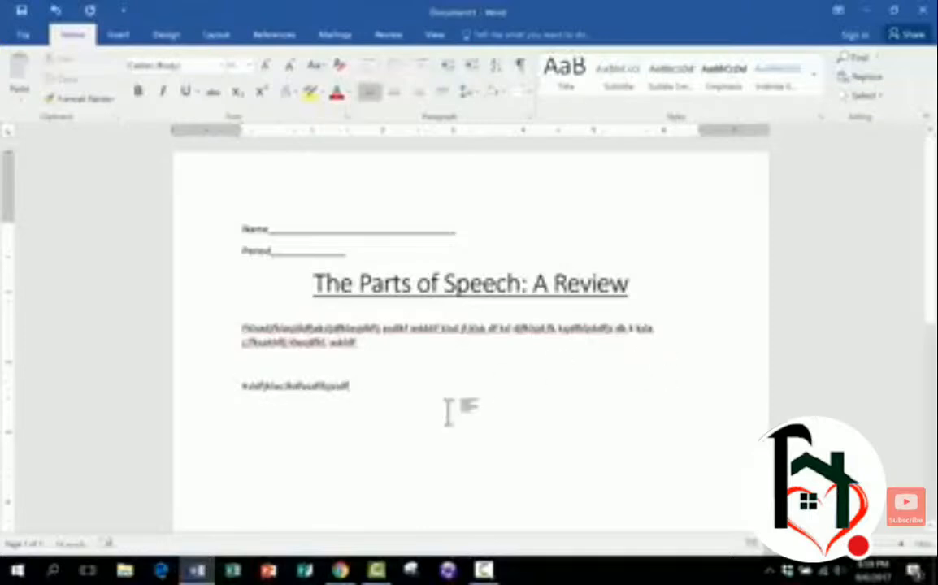
{"action": "scroll", "coordinate": [403, 324], "scroll_direction": "down", "scroll_amount": 3}
{"action": "scroll", "coordinate": [381, 268], "scroll_direction": "up", "scroll_amount": 3}
{"action": "left_click", "coordinate": [323, 311]}
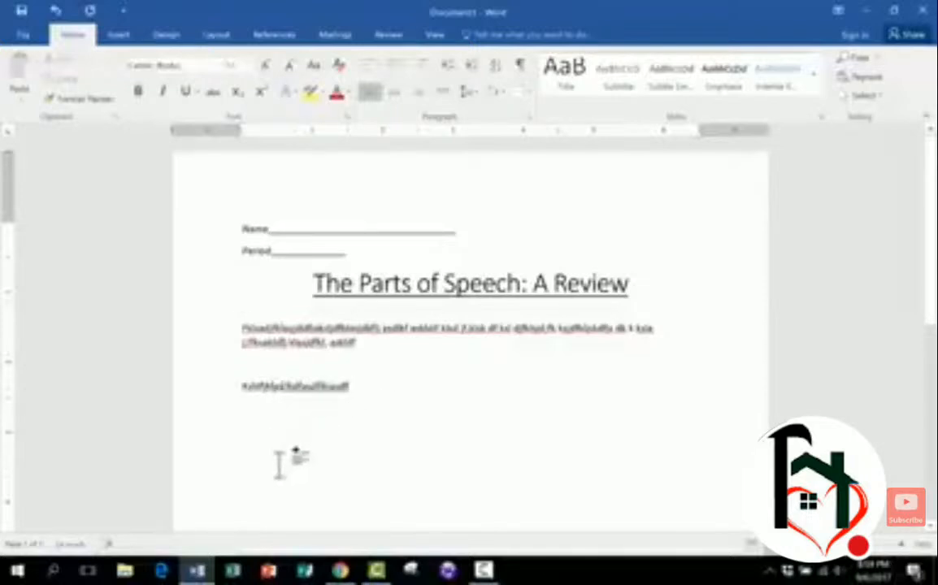
- Add more placeholder text to the end of the last line and on the empty line above it
{"action": "double_click", "coordinate": [349, 427]}
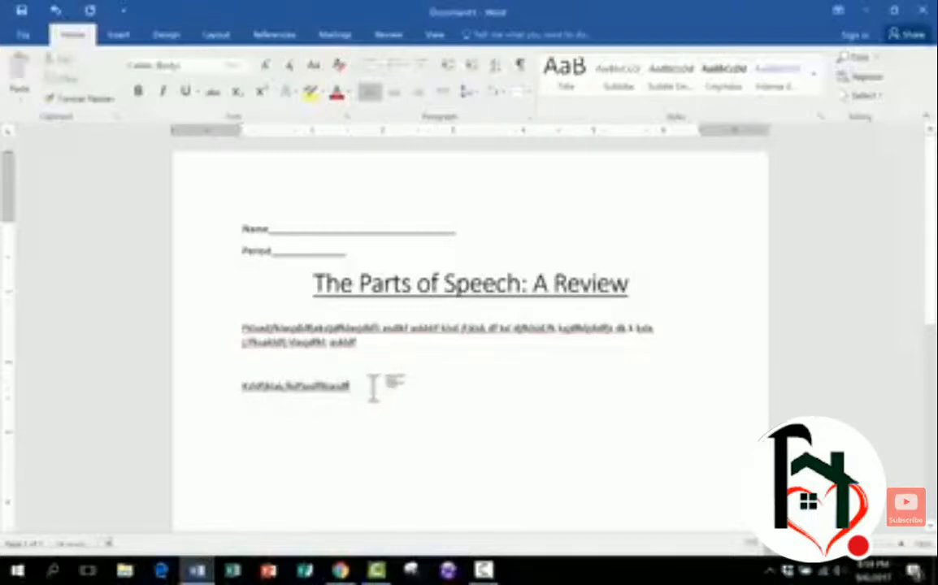
{"action": "type", "text": "hsadfasdf"}
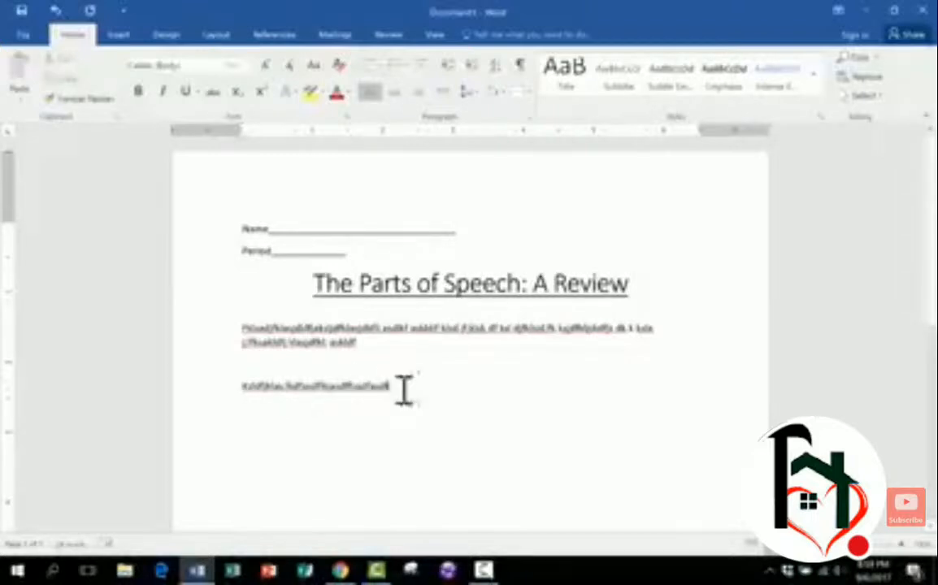
{"action": "left_click", "coordinate": [363, 363]}
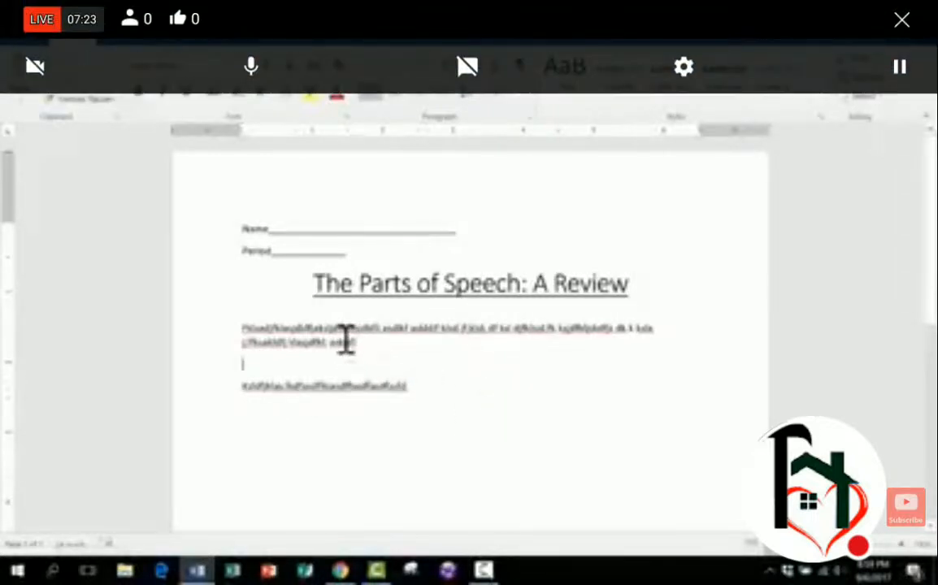
{"action": "type", "text": "sdf"}
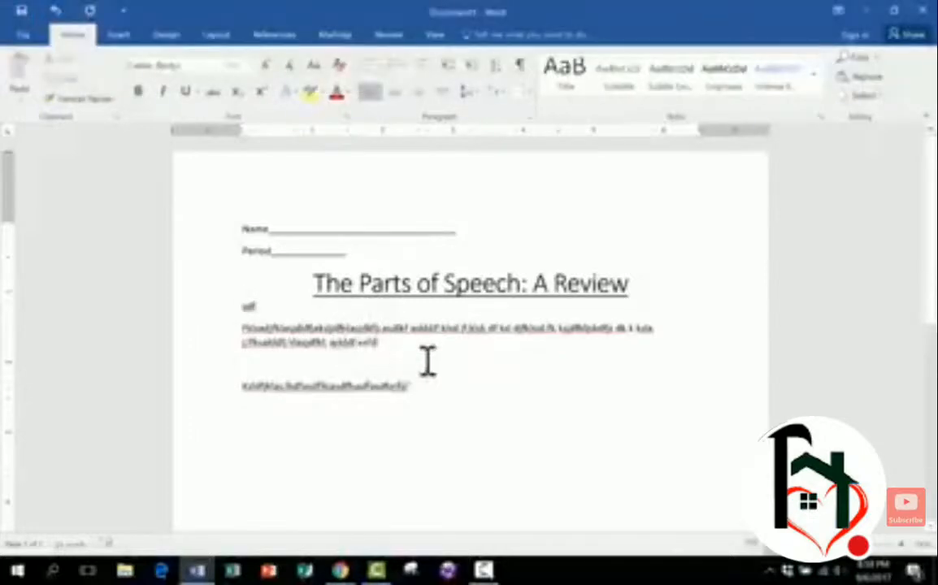
- Type stray text into the middle of the title and undo it
{"action": "left_click", "coordinate": [424, 286]}
{"action": "type", "text": "safd"}
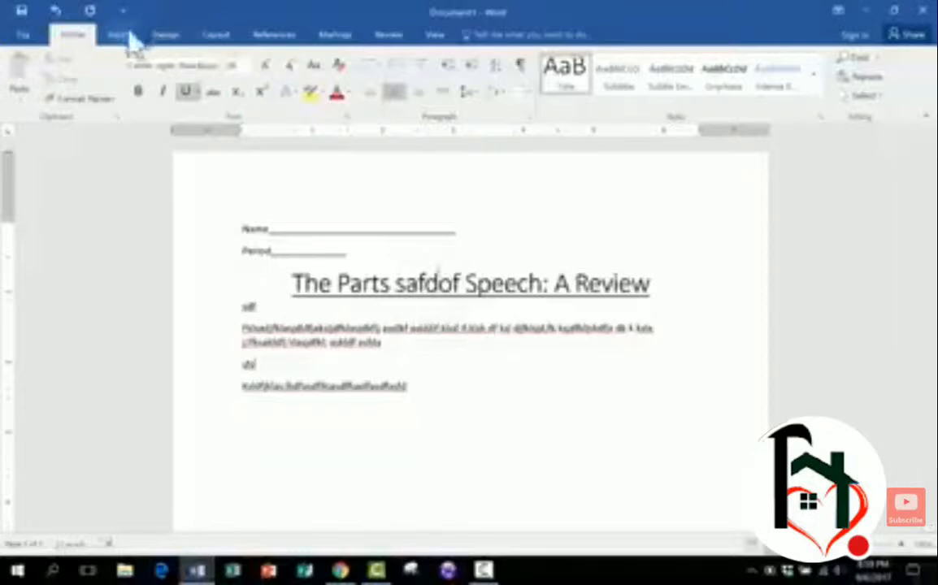
{"action": "left_click", "coordinate": [57, 10]}
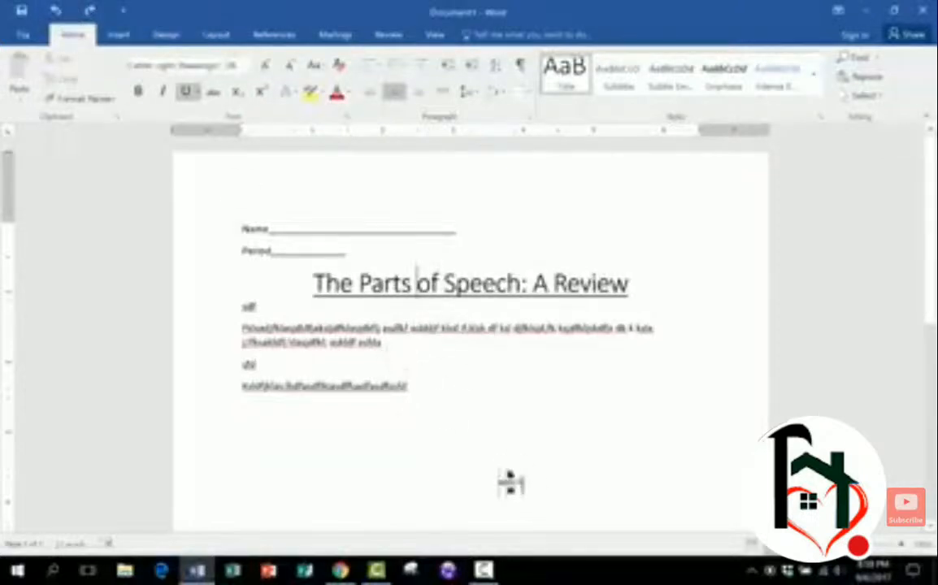
- Add several more lines of placeholder text below the last line, continuing onto a second page
{"action": "left_click", "coordinate": [444, 402]}
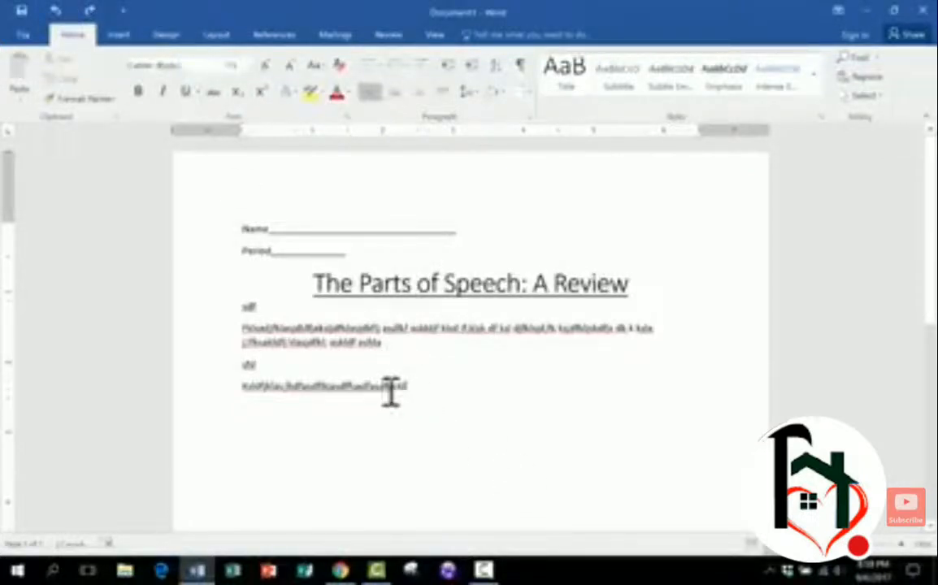
{"action": "scroll", "coordinate": [379, 434], "scroll_direction": "down", "scroll_amount": 10}
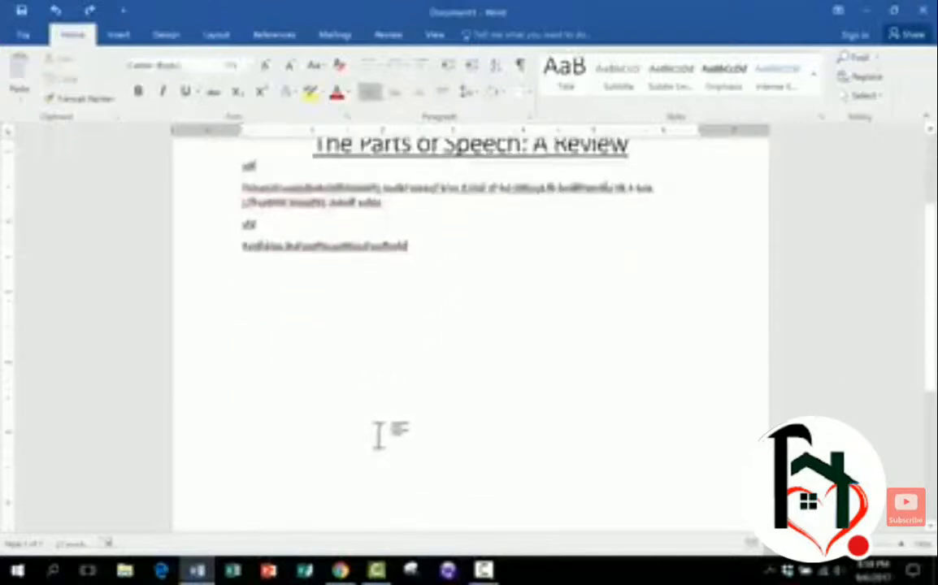
{"action": "scroll", "coordinate": [371, 444], "scroll_direction": "up", "scroll_amount": 8}
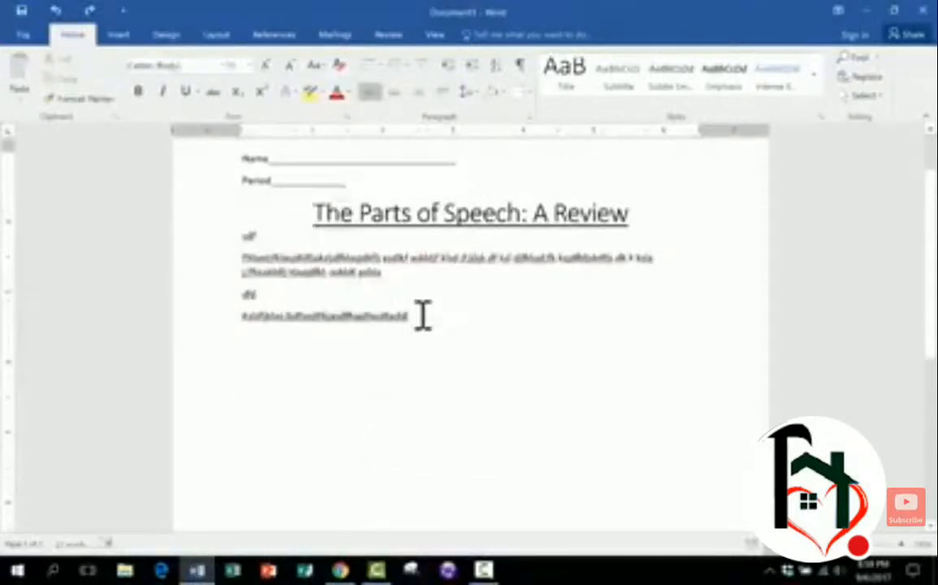
{"action": "left_click", "coordinate": [423, 316]}
{"action": "key", "text": "Return"}
{"action": "key", "text": "Return"}
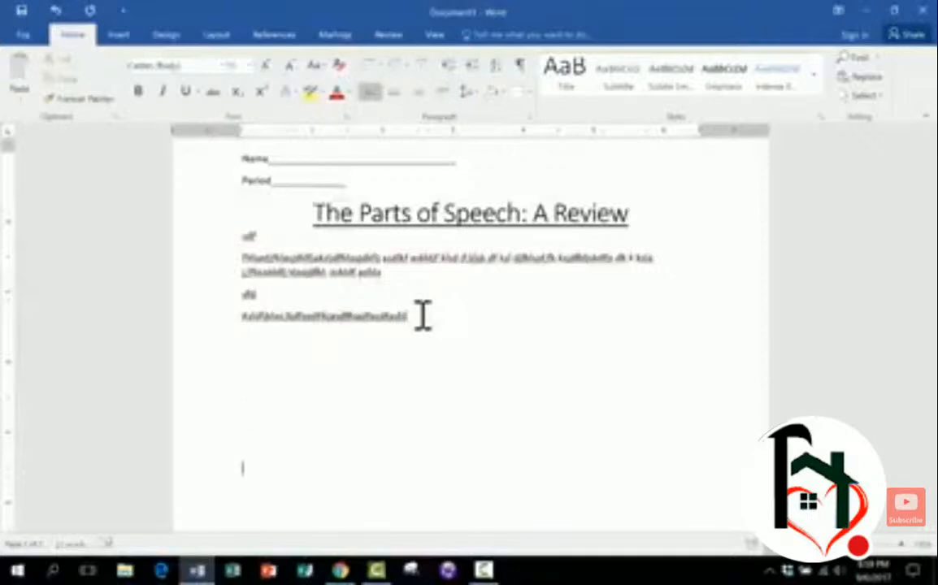
{"action": "key", "text": "Return"}
{"action": "key", "text": "Return"}
{"action": "key", "text": "Return"}
{"action": "key", "text": "Return"}
{"action": "key", "text": "Return"}
{"action": "type", "text": "sdfks"}
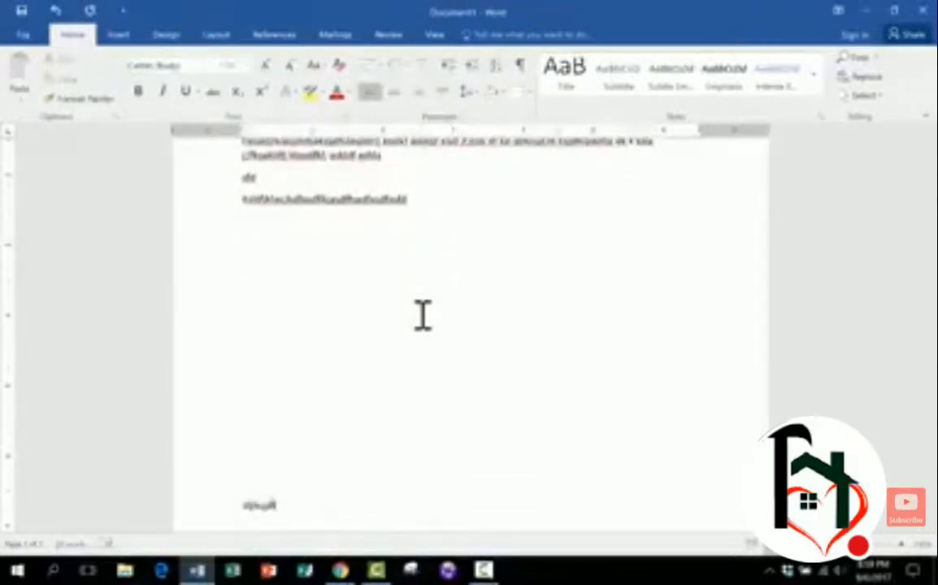
{"action": "key", "text": "Return"}
{"action": "type", "text": "sdfsd"}
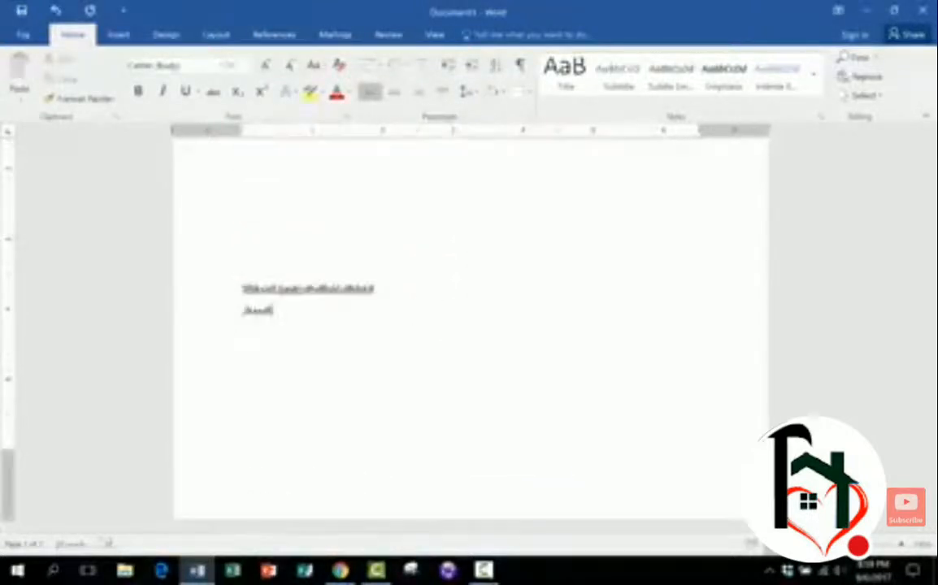
{"action": "key", "text": "Return"}
{"action": "type", "text": "sf"}
{"action": "key", "text": "Return"}
{"action": "type", "text": "s"}
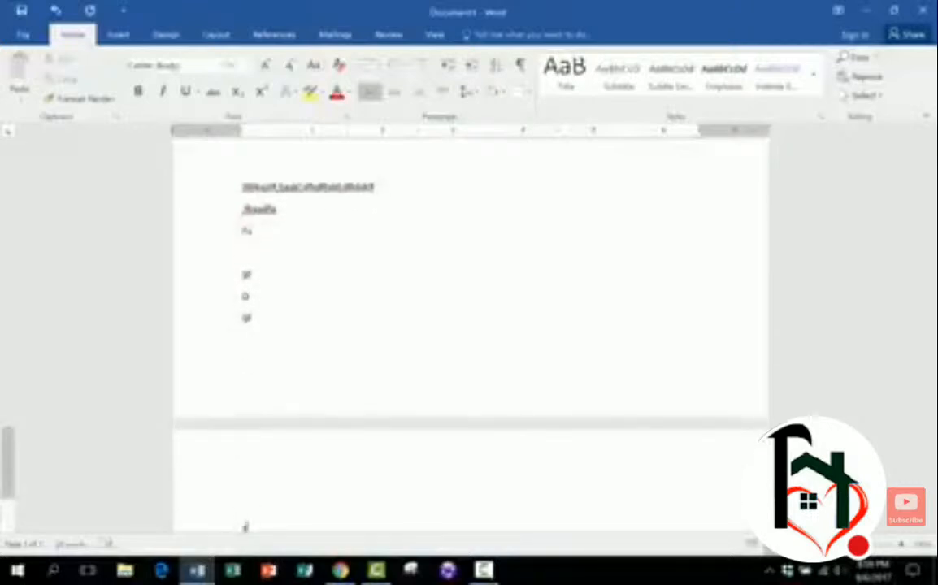
{"action": "key", "text": "Return"}
{"action": "type", "text": "s"}
{"action": "key", "text": "Return"}
{"action": "type", "text": "f"}
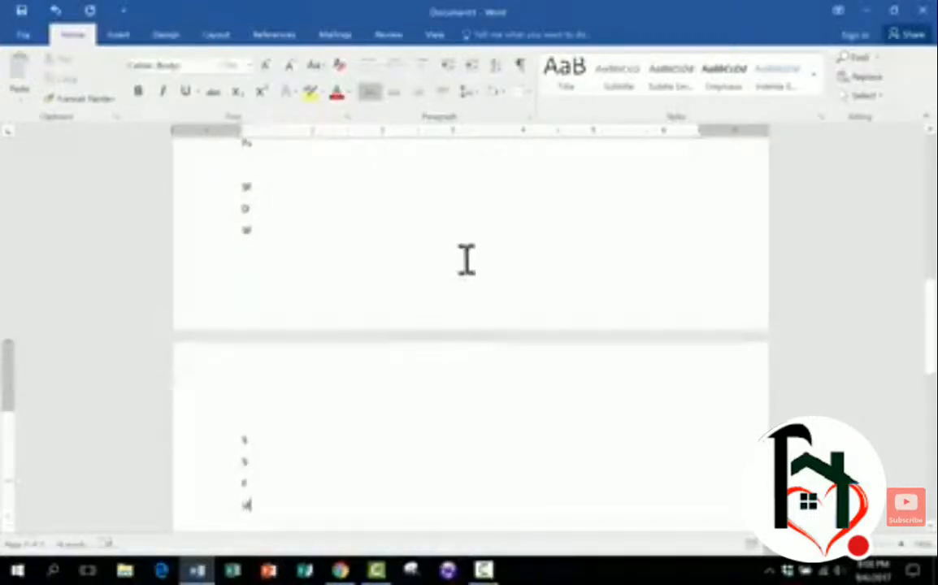
- Insert a skeleton photo from a pictures folder on the computer into the document
{"action": "scroll", "coordinate": [468, 329], "scroll_direction": "up", "scroll_amount": 10}
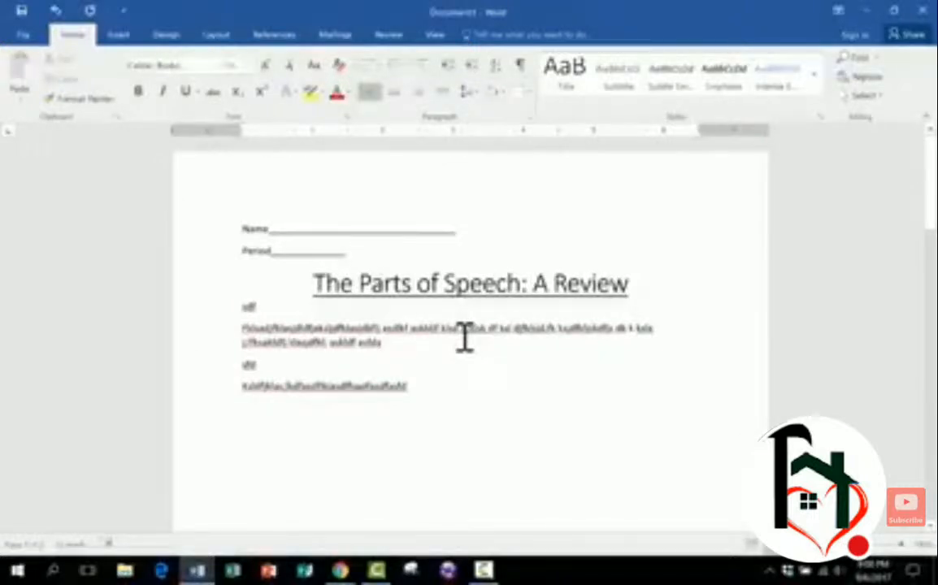
{"action": "left_click", "coordinate": [119, 37]}
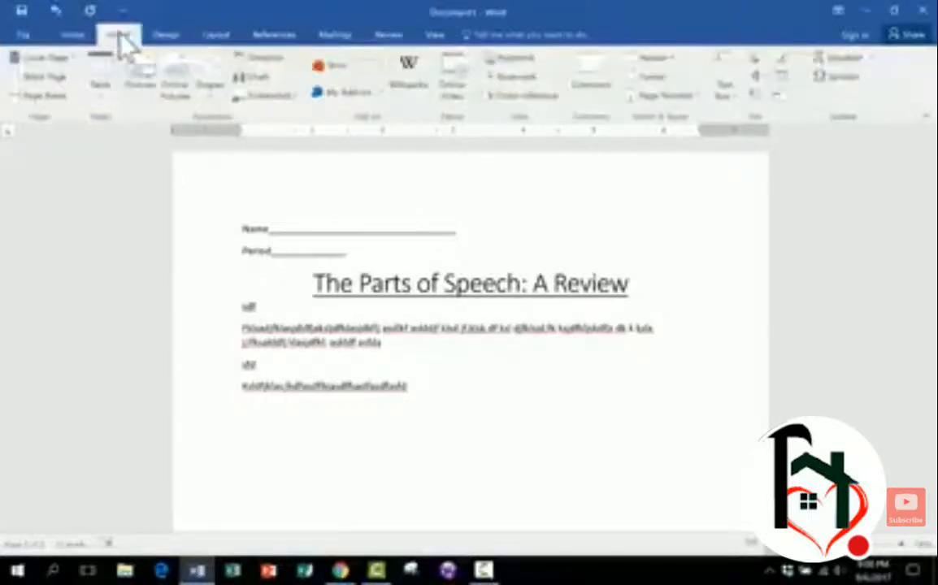
{"action": "scroll", "coordinate": [350, 99], "scroll_direction": "up", "scroll_amount": 1}
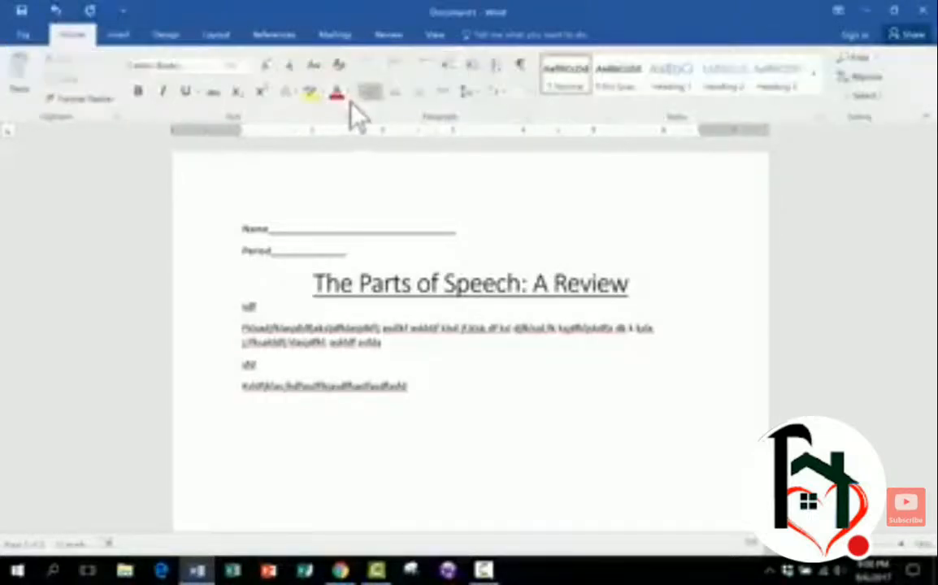
{"action": "left_click", "coordinate": [120, 36]}
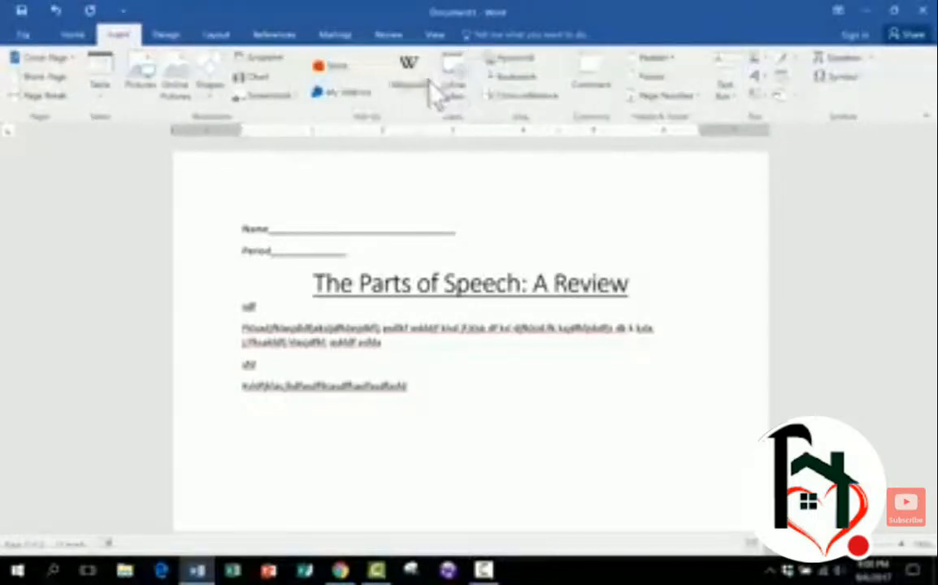
{"action": "left_click", "coordinate": [149, 85]}
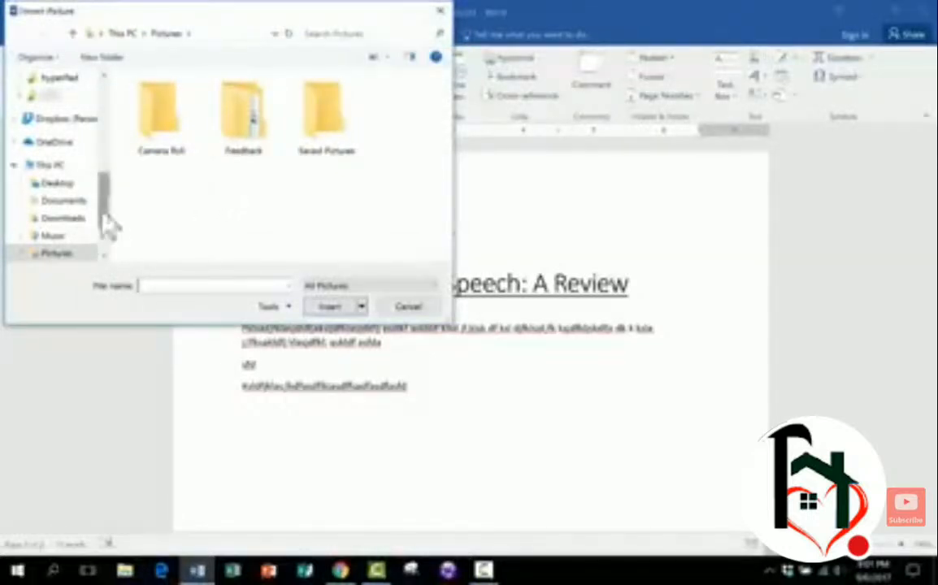
{"action": "double_click", "coordinate": [57, 253]}
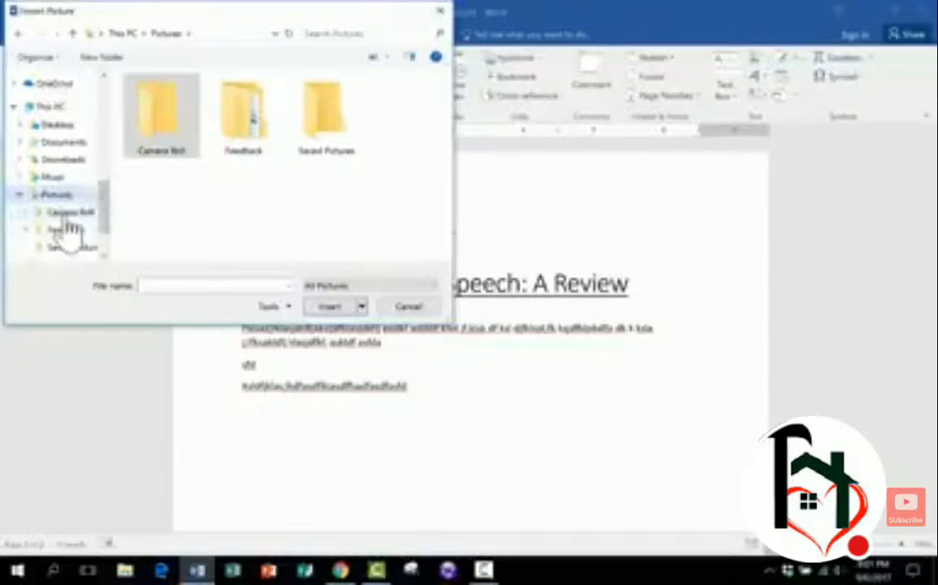
{"action": "left_click", "coordinate": [65, 213]}
{"action": "scroll", "coordinate": [66, 215], "scroll_direction": "up", "scroll_amount": 3}
{"action": "left_click", "coordinate": [68, 99]}
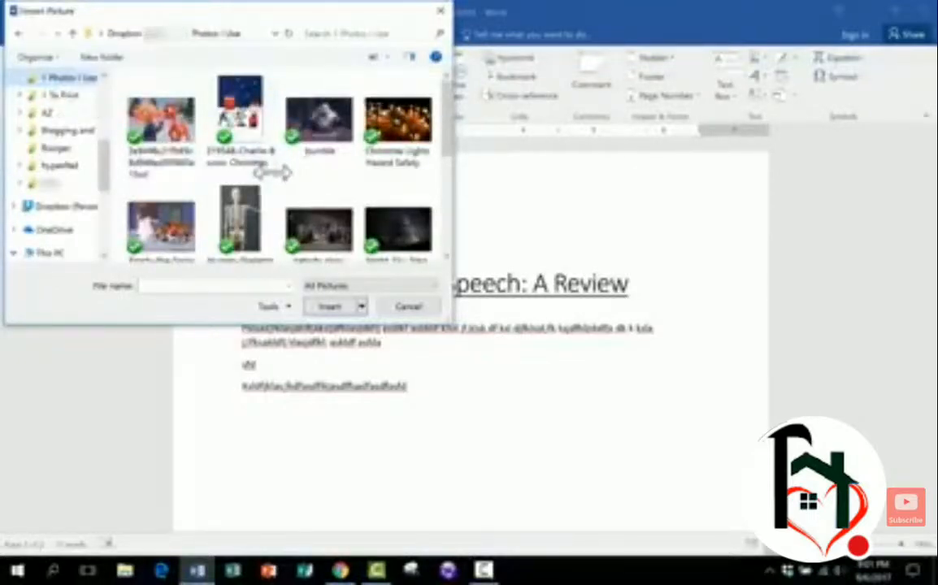
{"action": "scroll", "coordinate": [268, 195], "scroll_direction": "down", "scroll_amount": 5}
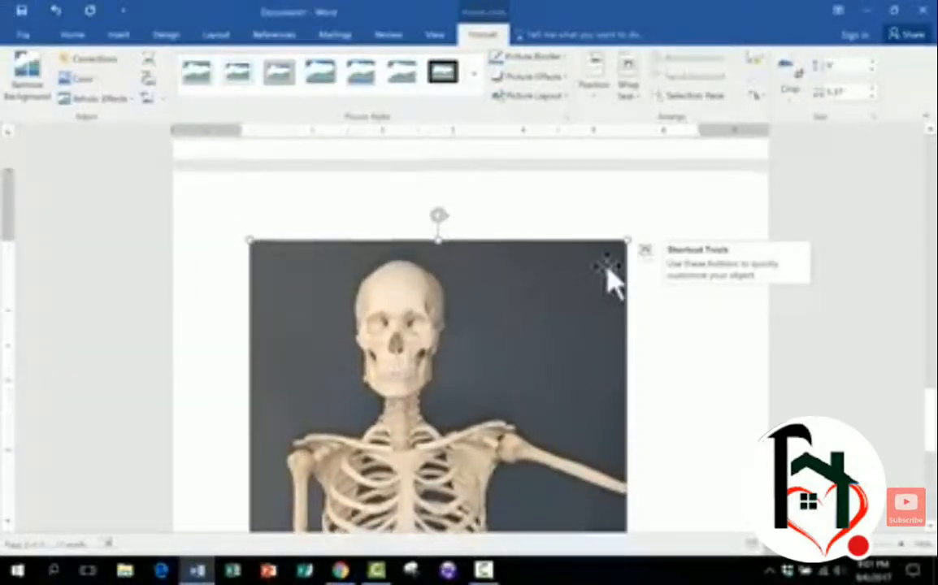
- Scroll through the document to check where the inserted picture sits relative to the text
{"action": "scroll", "coordinate": [531, 303], "scroll_direction": "up", "scroll_amount": 5}
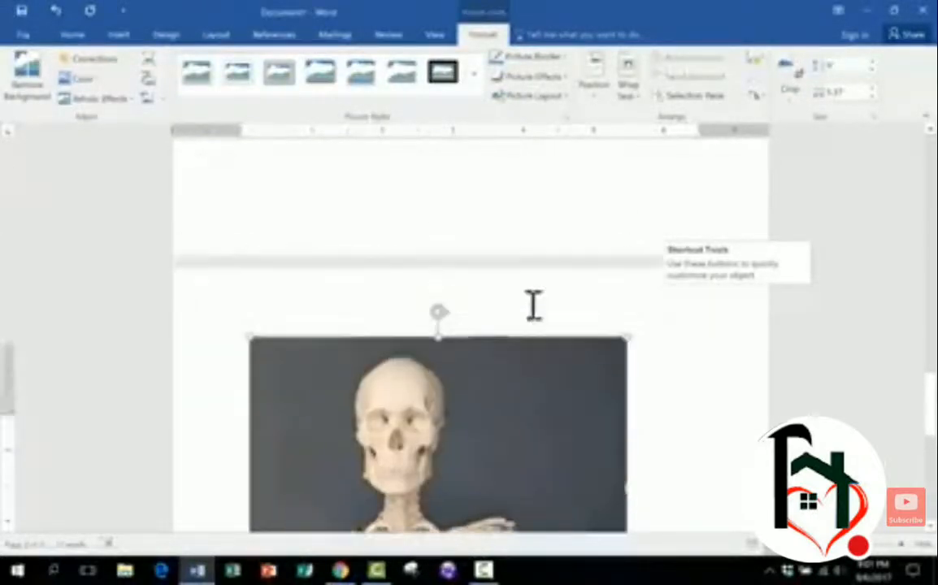
{"action": "scroll", "coordinate": [521, 301], "scroll_direction": "down", "scroll_amount": 5}
{"action": "scroll", "coordinate": [538, 325], "scroll_direction": "down", "scroll_amount": 5}
{"action": "scroll", "coordinate": [538, 325], "scroll_direction": "up", "scroll_amount": 10}
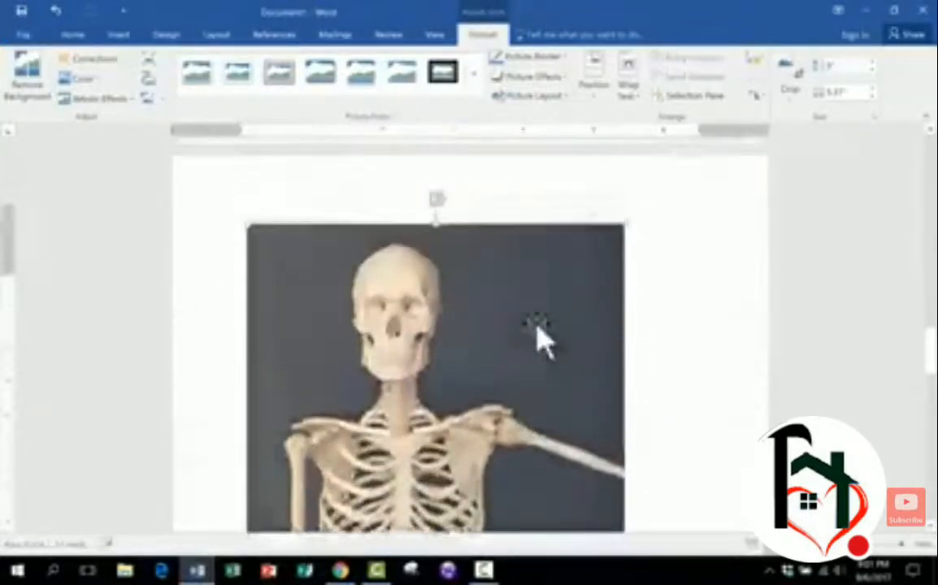
{"action": "scroll", "coordinate": [537, 325], "scroll_direction": "up", "scroll_amount": 15}
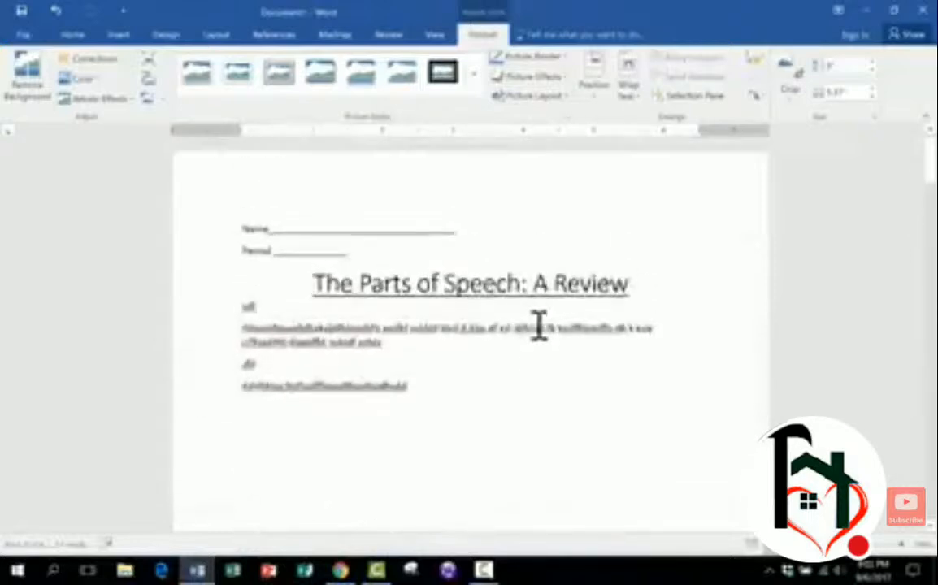
{"action": "scroll", "coordinate": [538, 326], "scroll_direction": "down", "scroll_amount": 5}
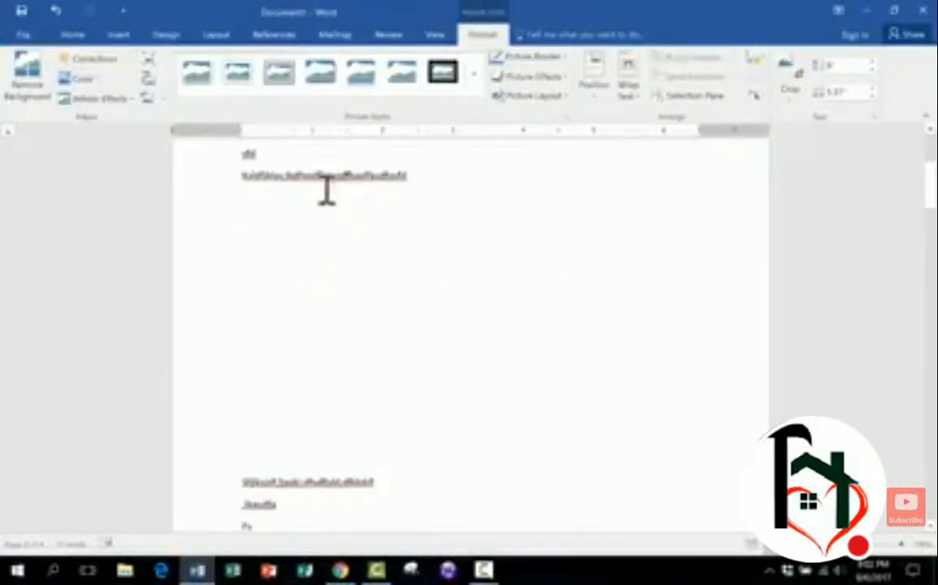
{"action": "scroll", "coordinate": [325, 187], "scroll_direction": "down", "scroll_amount": 1}
{"action": "scroll", "coordinate": [384, 441], "scroll_direction": "down", "scroll_amount": 15}
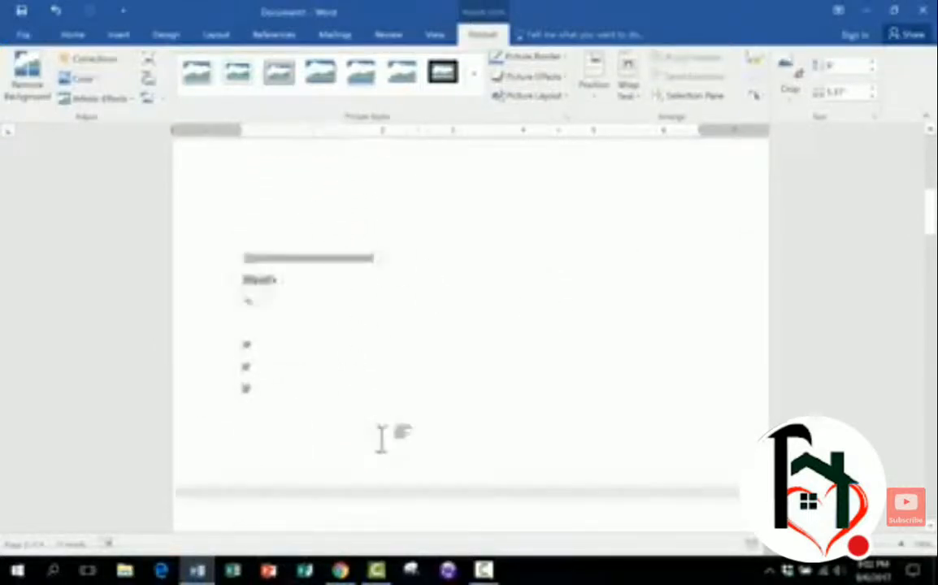
{"action": "scroll", "coordinate": [383, 445], "scroll_direction": "up", "scroll_amount": 12}
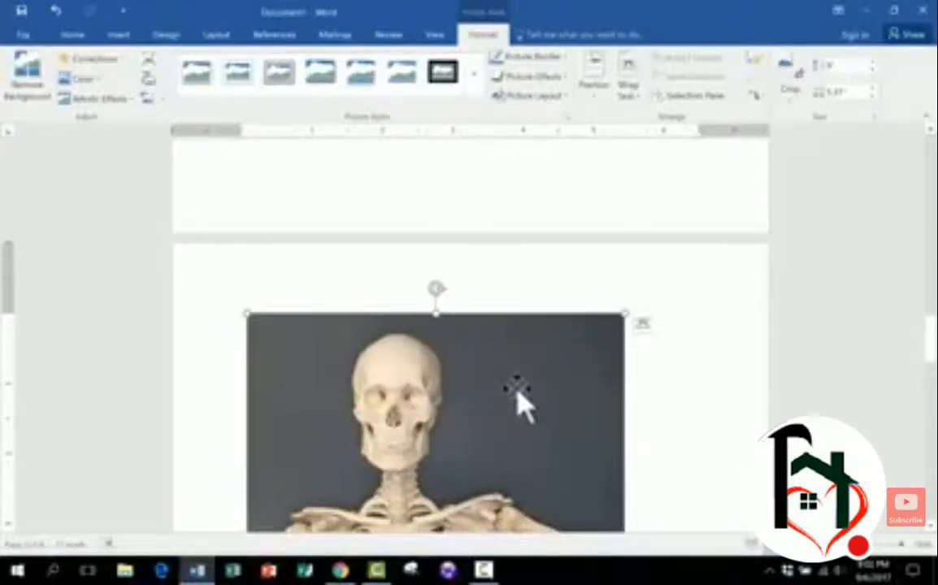
- Select the skeleton picture and shrink it to a much smaller size from its corner
{"action": "left_click", "coordinate": [726, 266]}
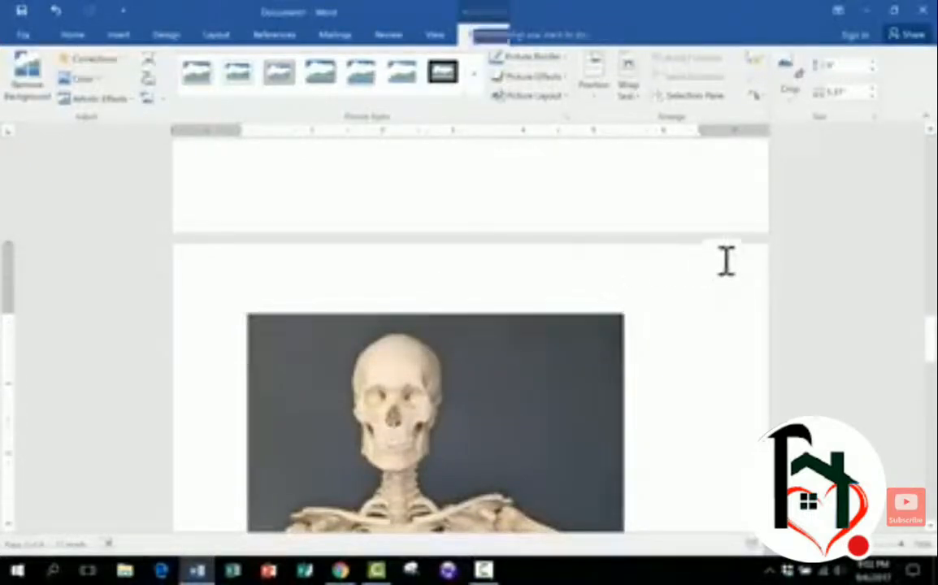
{"action": "left_click", "coordinate": [525, 377]}
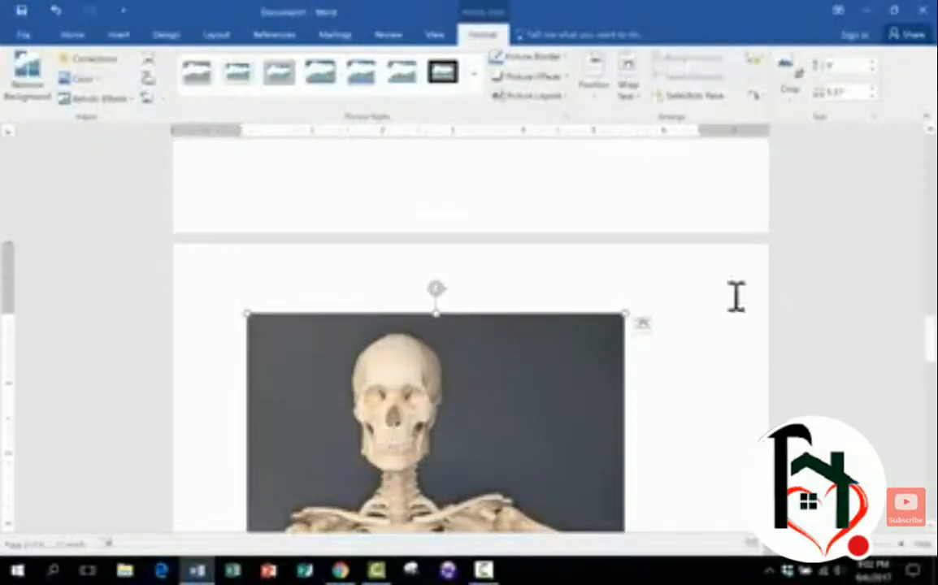
{"action": "scroll", "coordinate": [732, 294], "scroll_direction": "up", "scroll_amount": 5}
{"action": "scroll", "coordinate": [723, 291], "scroll_direction": "down", "scroll_amount": 7}
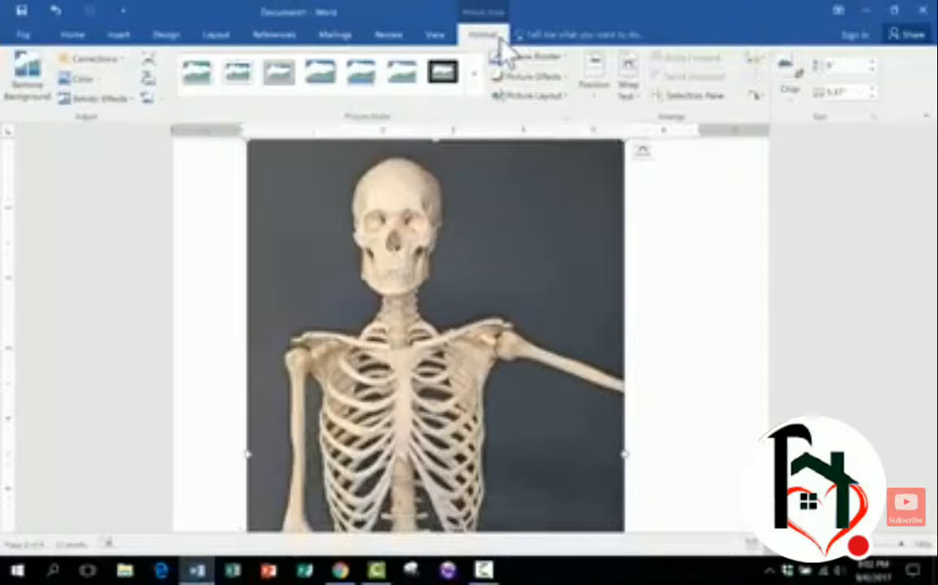
{"action": "scroll", "coordinate": [573, 275], "scroll_direction": "up", "scroll_amount": 2}
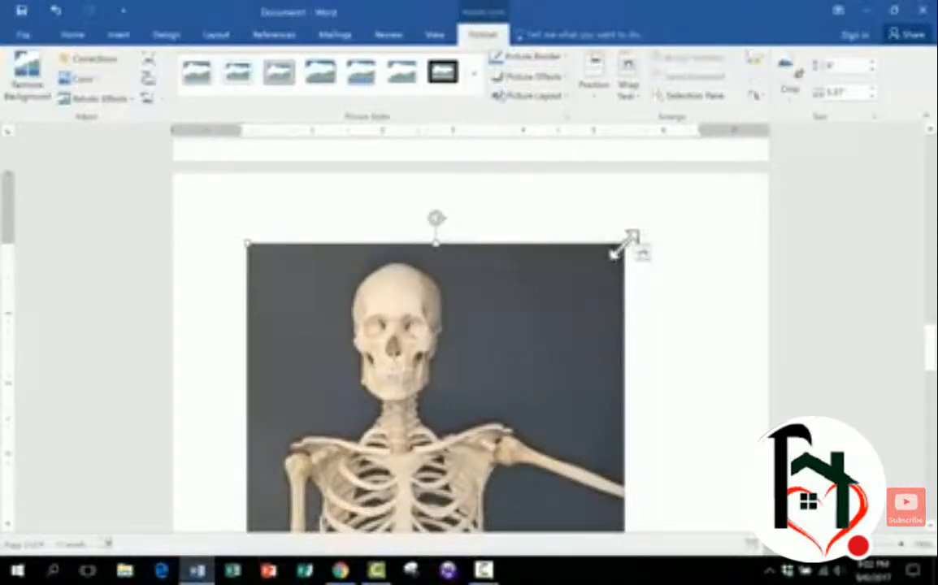
{"action": "left_click_drag", "start_coordinate": [632, 237], "coordinate": [270, 541]}
- Reposition the small skeleton picture near the lower lines of placeholder text
{"action": "scroll", "coordinate": [427, 453], "scroll_direction": "down", "scroll_amount": 3}
{"action": "left_click_drag", "start_coordinate": [446, 409], "coordinate": [421, 179]}
{"action": "scroll", "coordinate": [569, 316], "scroll_direction": "up", "scroll_amount": 4}
{"action": "scroll", "coordinate": [569, 319], "scroll_direction": "down", "scroll_amount": 2}
{"action": "scroll", "coordinate": [400, 297], "scroll_direction": "up", "scroll_amount": 5}
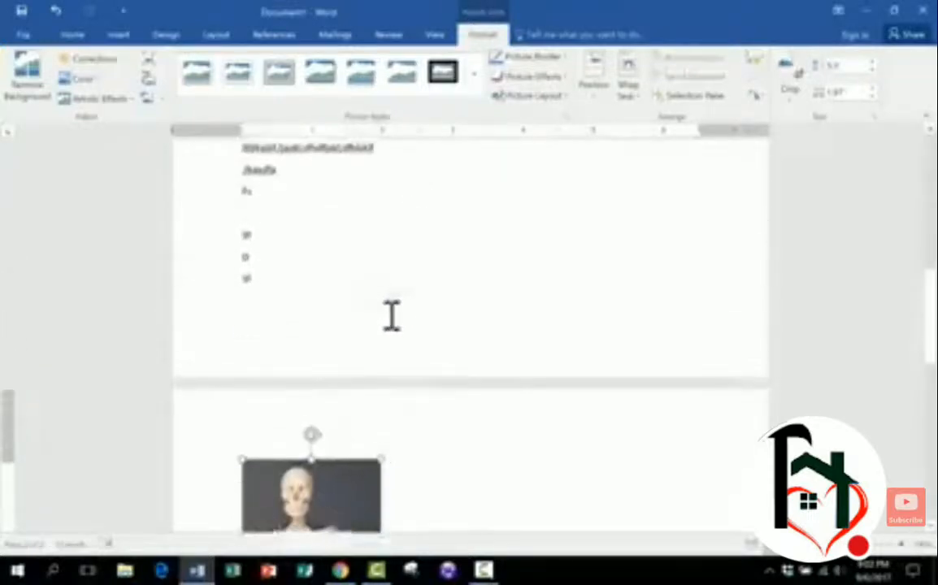
{"action": "left_click_drag", "start_coordinate": [307, 503], "coordinate": [312, 243]}
{"action": "scroll", "coordinate": [341, 285], "scroll_direction": "down", "scroll_amount": 3}
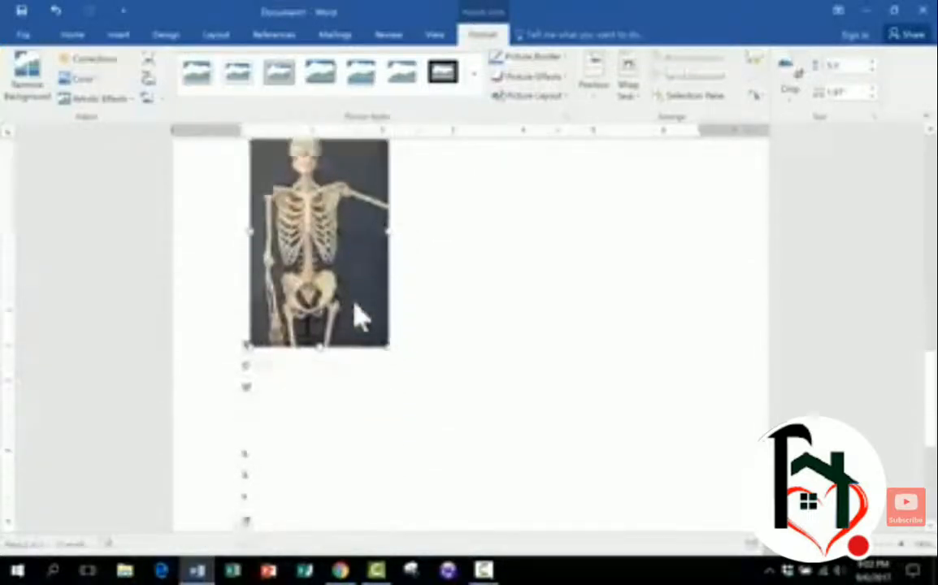
{"action": "scroll", "coordinate": [356, 317], "scroll_direction": "up", "scroll_amount": 3}
{"action": "left_click_drag", "start_coordinate": [326, 376], "coordinate": [502, 260]}
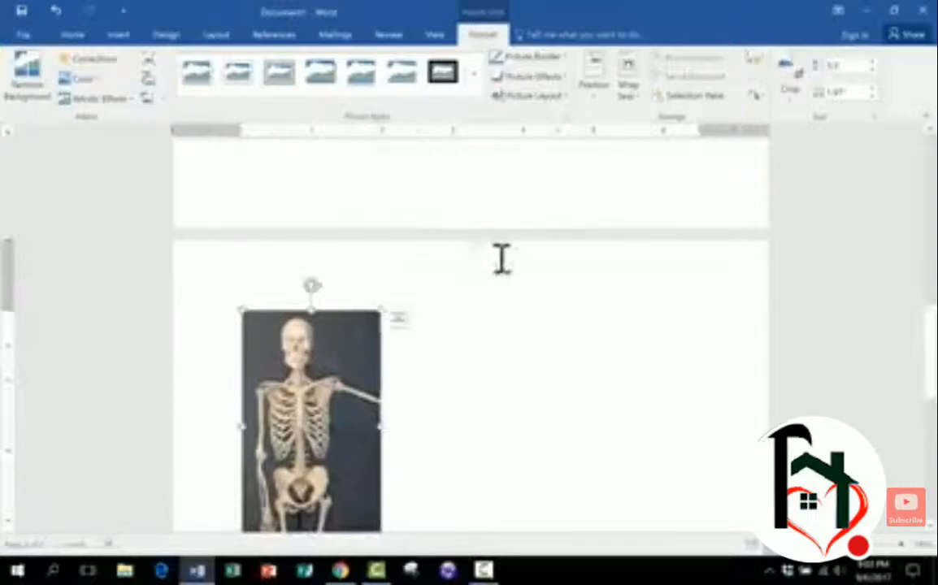
- Set the skeleton picture's text wrapping to In Front of Text
{"action": "scroll", "coordinate": [481, 272], "scroll_direction": "down", "scroll_amount": 2}
{"action": "left_click", "coordinate": [317, 321]}
{"action": "left_click", "coordinate": [317, 323]}
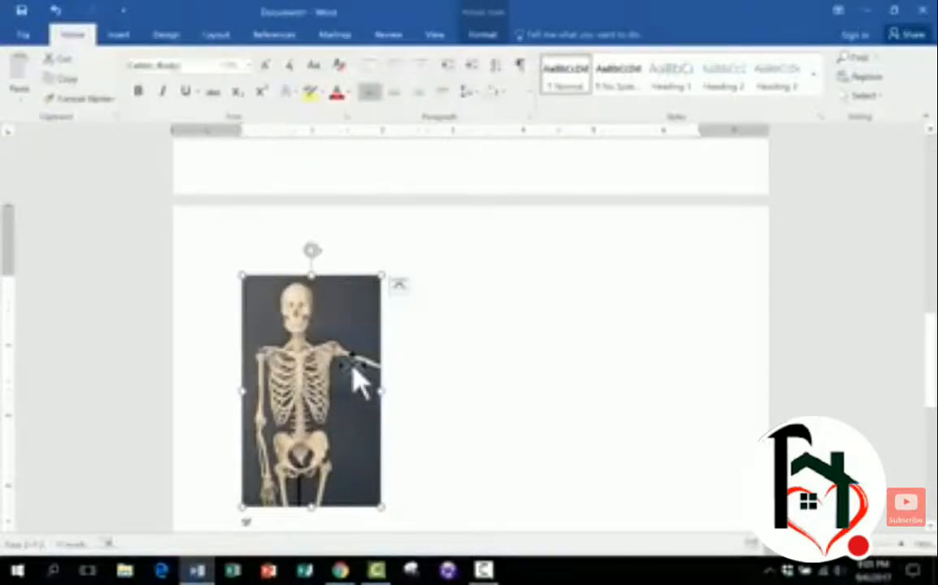
{"action": "scroll", "coordinate": [352, 366], "scroll_direction": "down", "scroll_amount": 1}
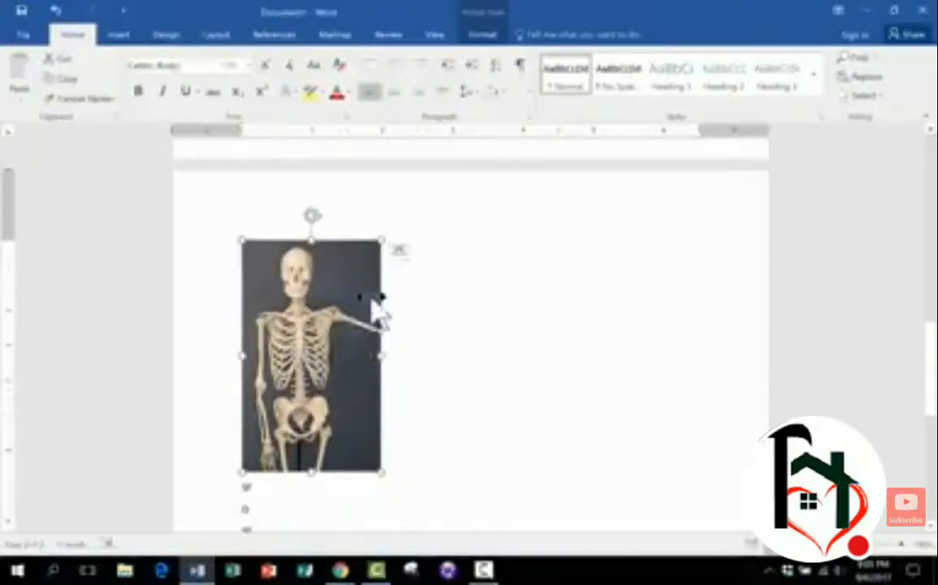
{"action": "left_click", "coordinate": [401, 258]}
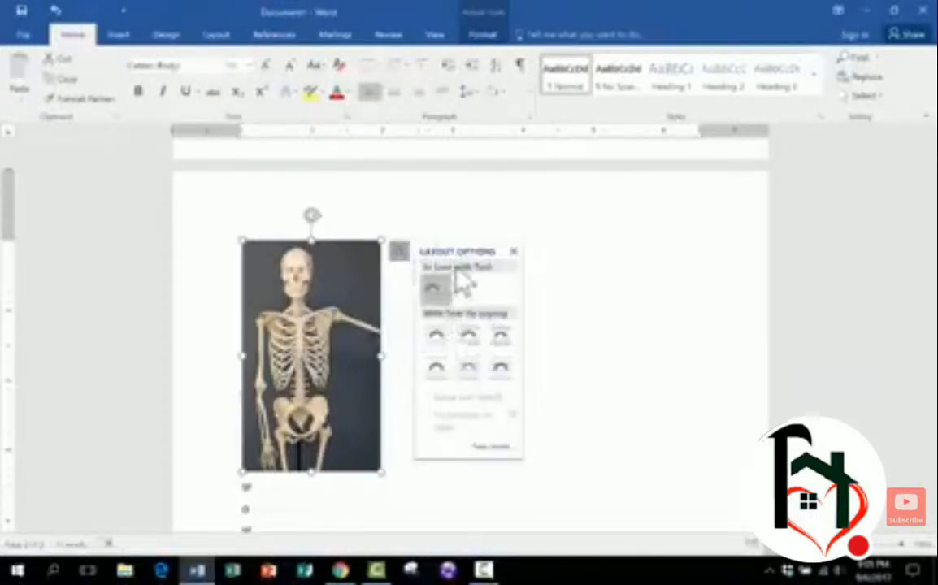
{"action": "right_click", "coordinate": [346, 358]}
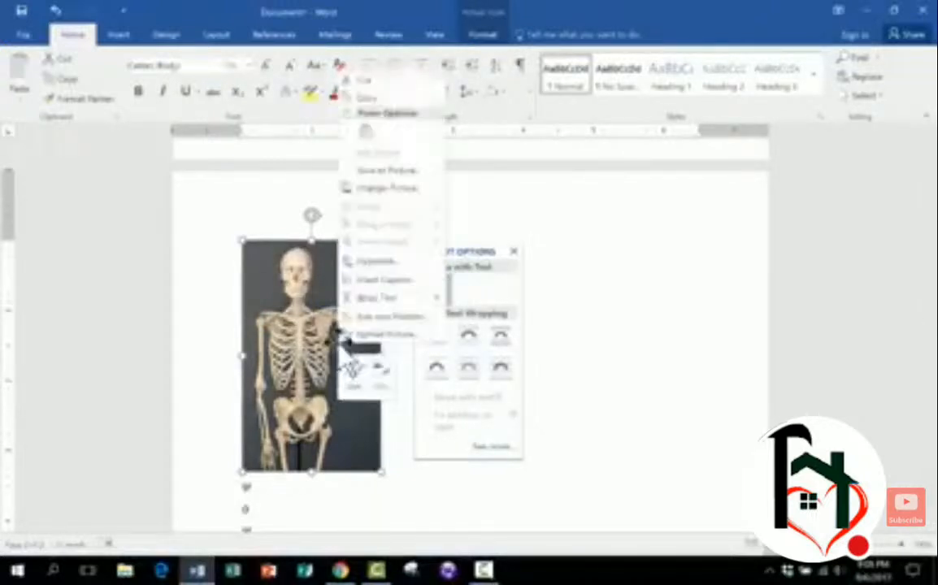
{"action": "left_click", "coordinate": [303, 331]}
{"action": "left_click", "coordinate": [201, 325]}
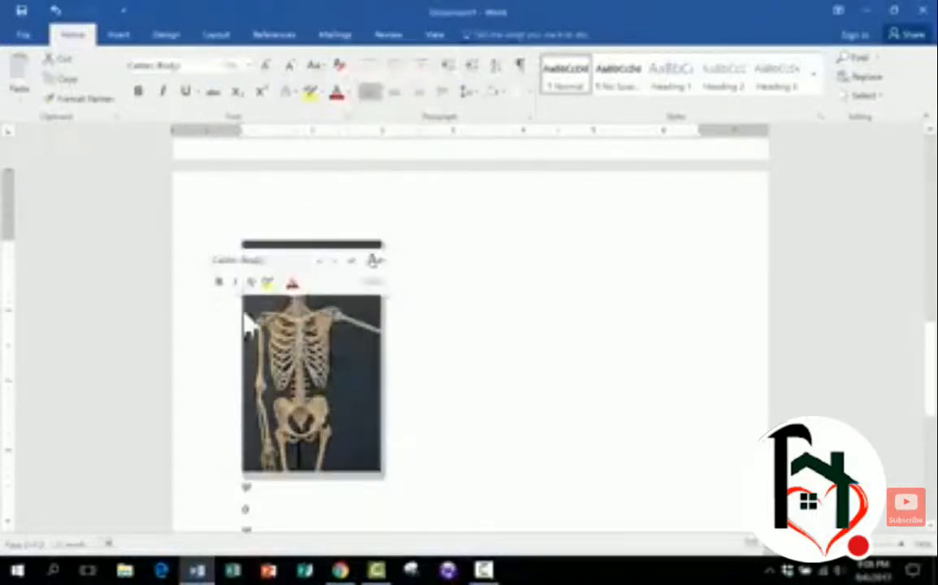
{"action": "right_click", "coordinate": [325, 343]}
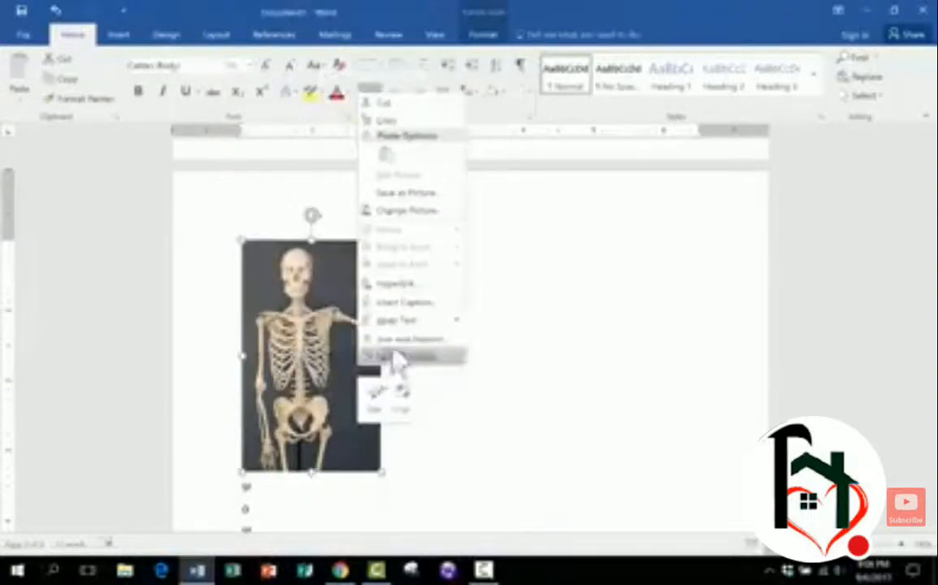
{"action": "mouse_move", "coordinate": [451, 325]}
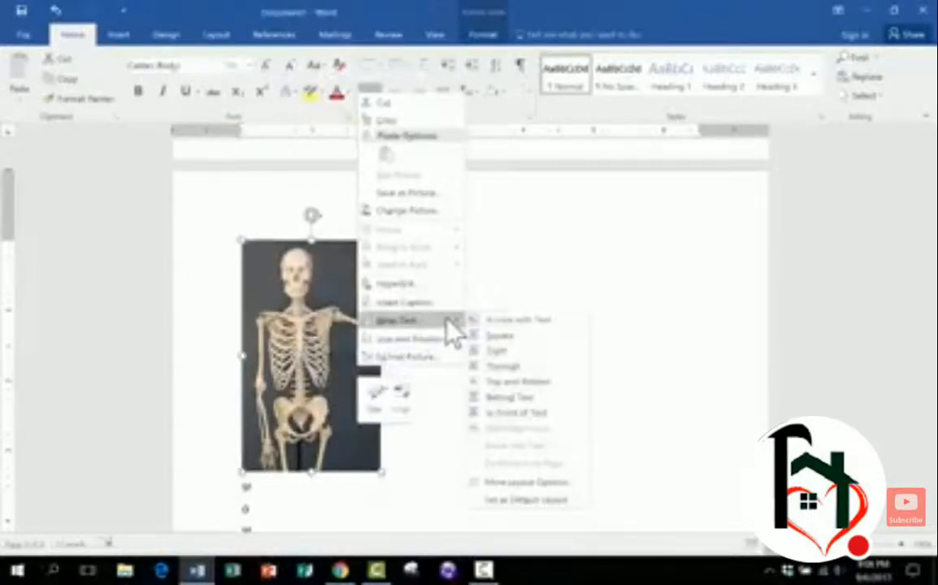
{"action": "left_click", "coordinate": [511, 414]}
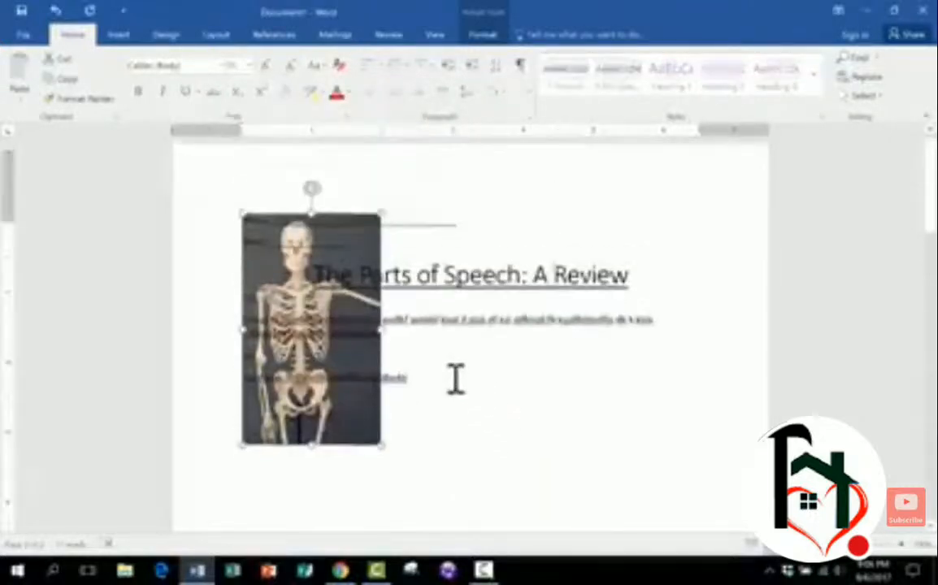
- Drag the skeleton picture around the page, checking its layout options, to sit beside the lower text lines
{"action": "scroll", "coordinate": [456, 380], "scroll_direction": "up", "scroll_amount": 1}
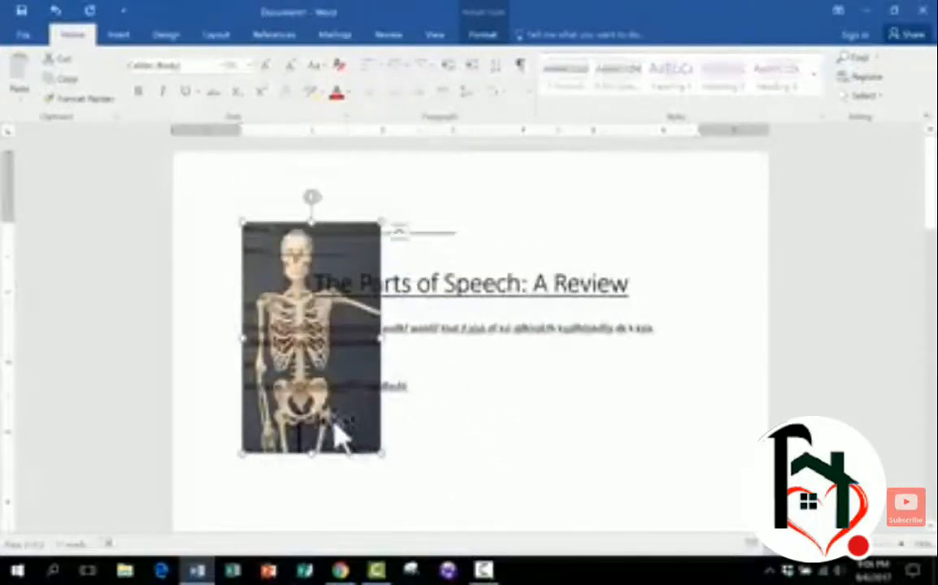
{"action": "left_click_drag", "start_coordinate": [352, 455], "coordinate": [352, 499]}
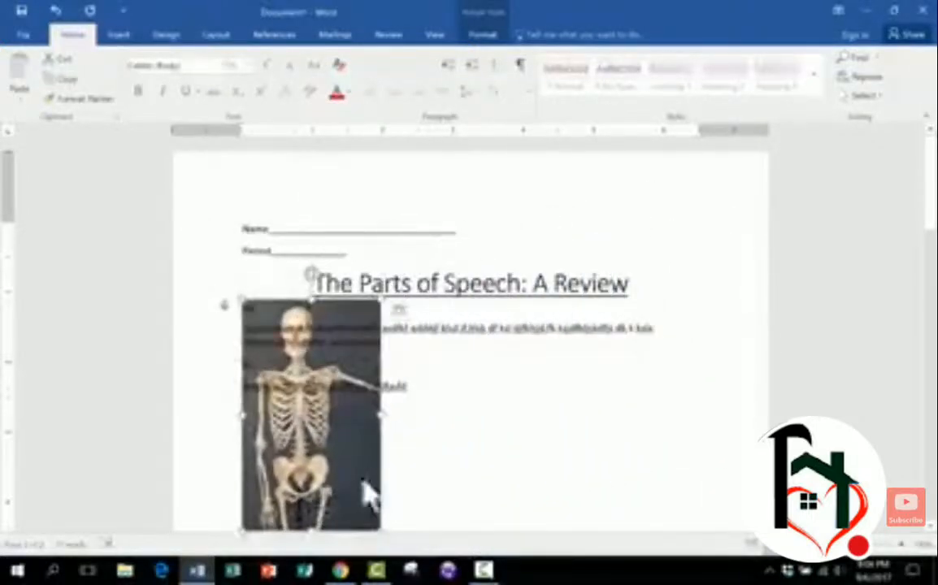
{"action": "scroll", "coordinate": [414, 463], "scroll_direction": "down", "scroll_amount": 5}
{"action": "left_click_drag", "start_coordinate": [345, 192], "coordinate": [631, 358]}
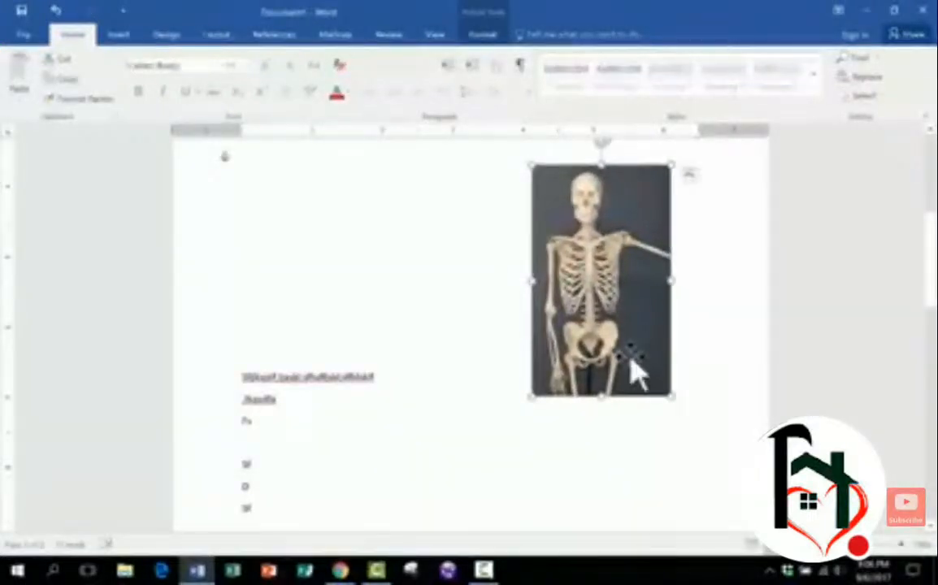
{"action": "left_click", "coordinate": [690, 175]}
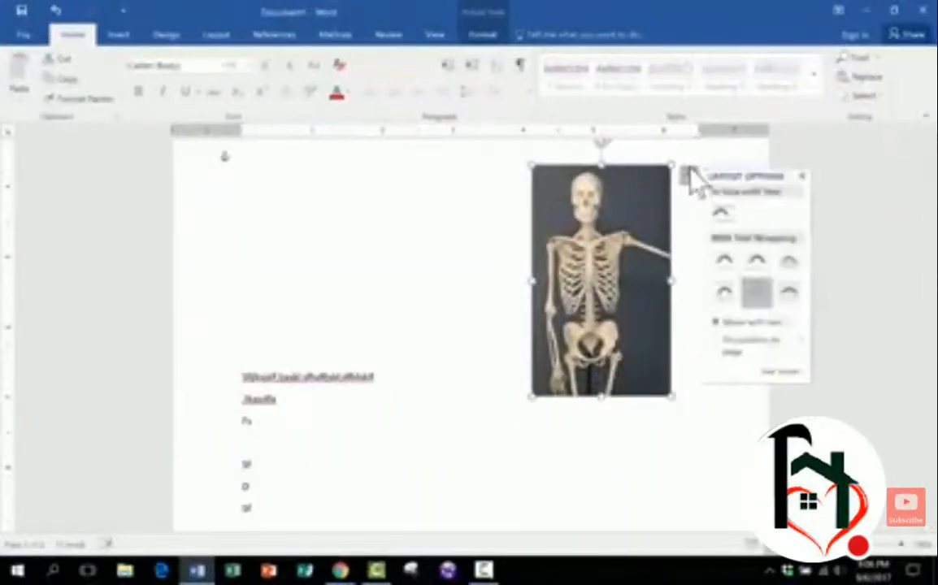
{"action": "left_click", "coordinate": [760, 299]}
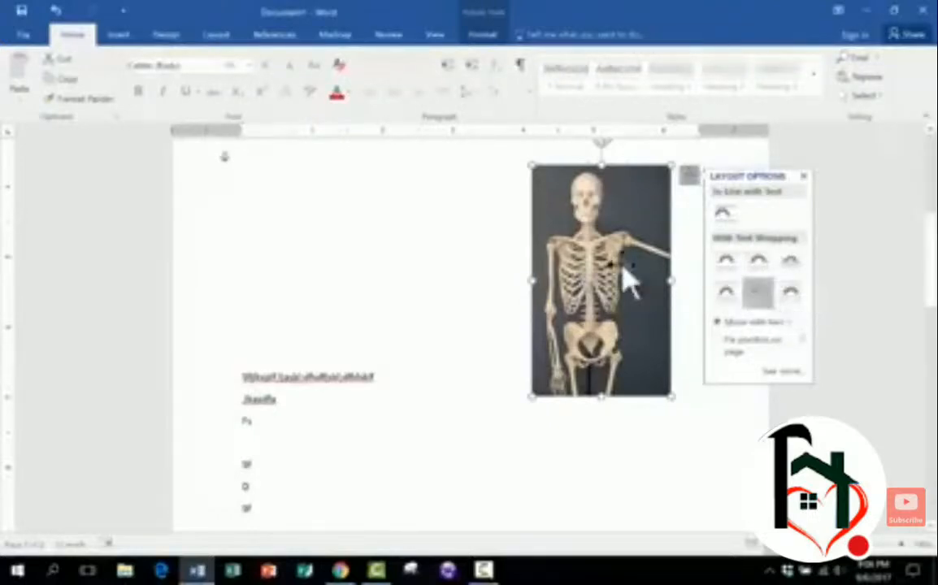
{"action": "left_click_drag", "start_coordinate": [630, 280], "coordinate": [434, 330]}
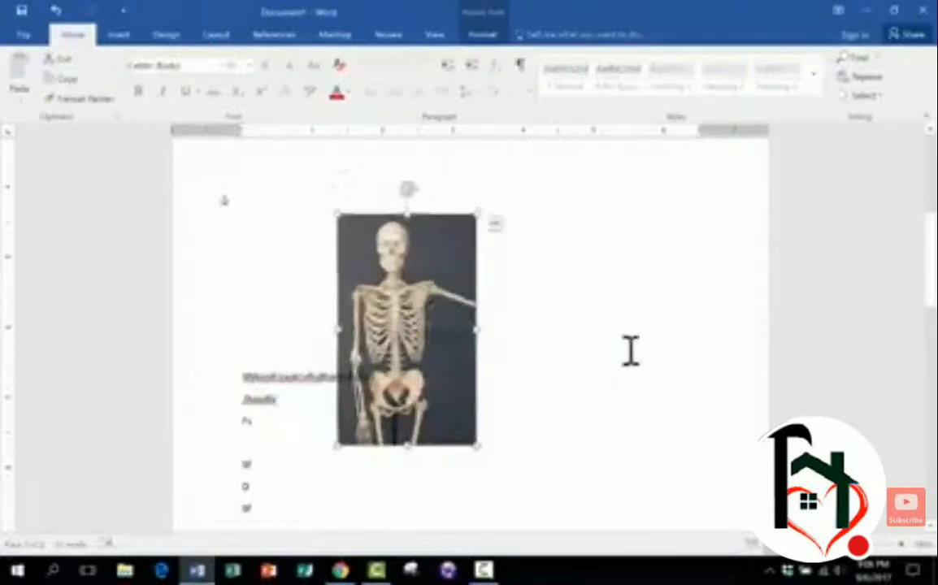
- Resize the skeleton picture larger and place it just below the lines under the title
{"action": "scroll", "coordinate": [597, 342], "scroll_direction": "up", "scroll_amount": 5}
{"action": "scroll", "coordinate": [559, 334], "scroll_direction": "down", "scroll_amount": 3}
{"action": "left_click_drag", "start_coordinate": [425, 374], "coordinate": [407, 269]}
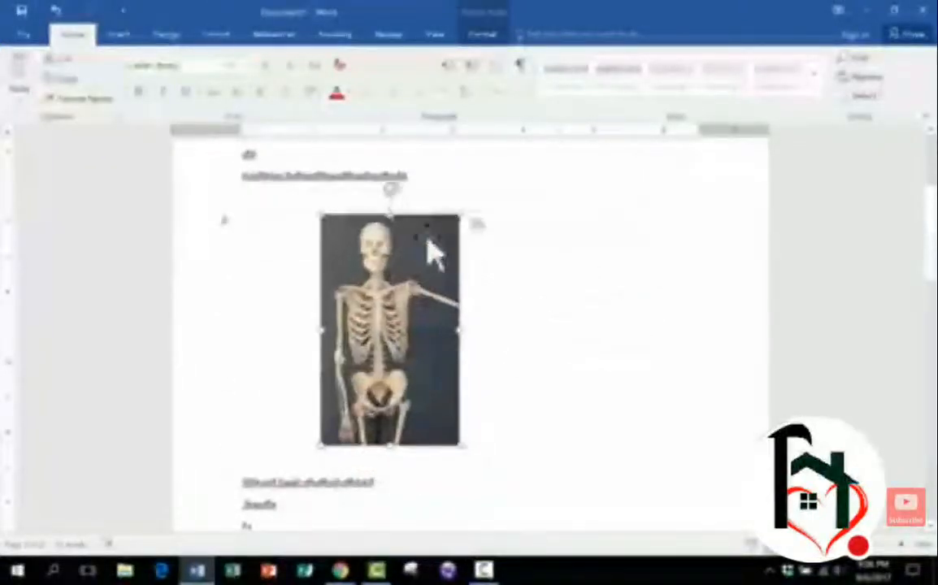
{"action": "left_click_drag", "start_coordinate": [451, 215], "coordinate": [393, 273]}
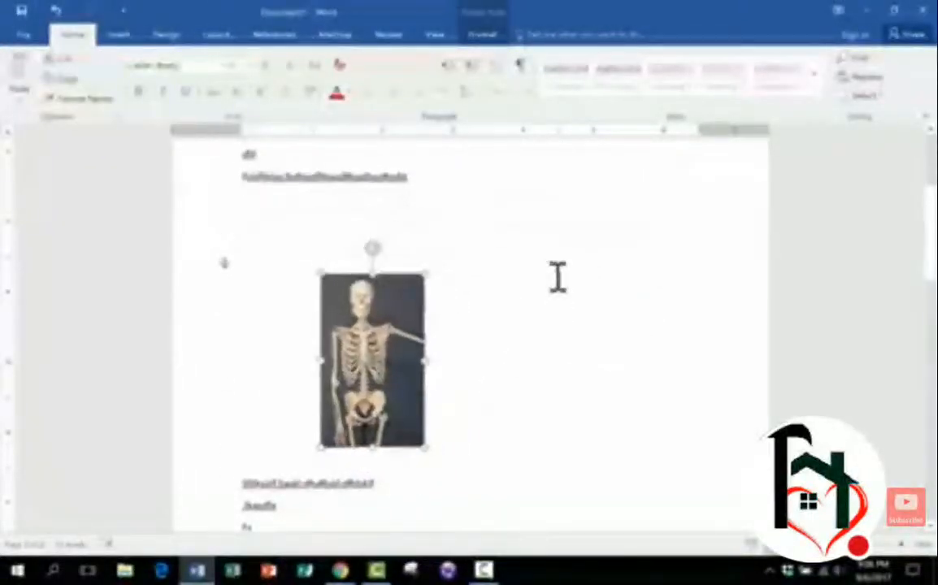
{"action": "scroll", "coordinate": [558, 277], "scroll_direction": "up", "scroll_amount": 4}
{"action": "left_click_drag", "start_coordinate": [390, 509], "coordinate": [269, 404]}
{"action": "scroll", "coordinate": [534, 398], "scroll_direction": "down", "scroll_amount": 5}
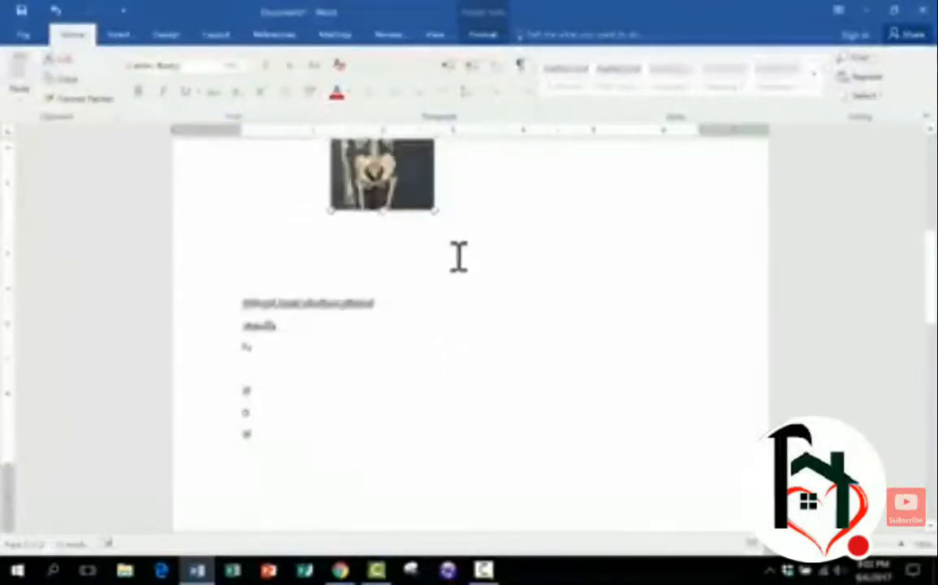
{"action": "scroll", "coordinate": [458, 257], "scroll_direction": "up", "scroll_amount": 5}
{"action": "left_click_drag", "start_coordinate": [428, 469], "coordinate": [557, 537]}
{"action": "left_click_drag", "start_coordinate": [510, 465], "coordinate": [373, 424]}
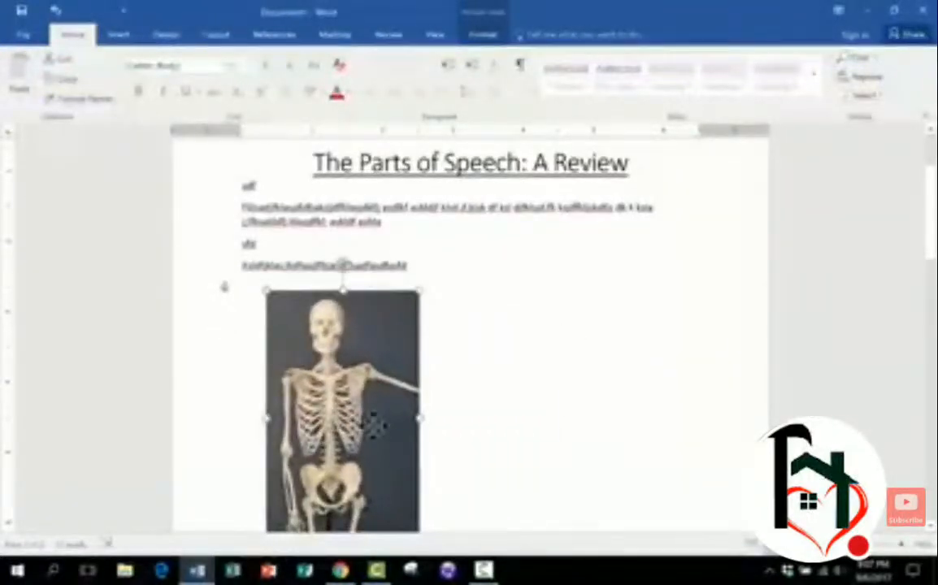
{"action": "left_click", "coordinate": [119, 36]}
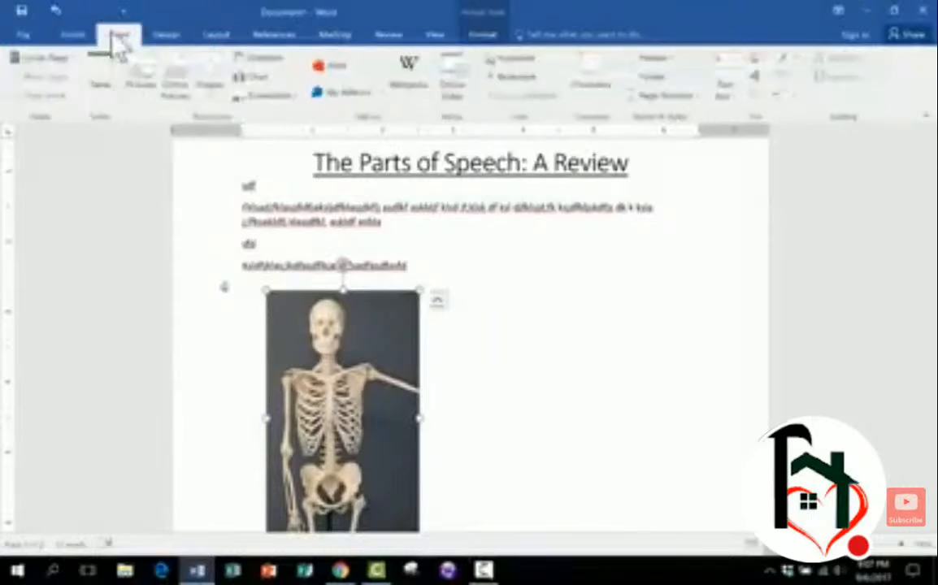
{"action": "left_click", "coordinate": [178, 104]}
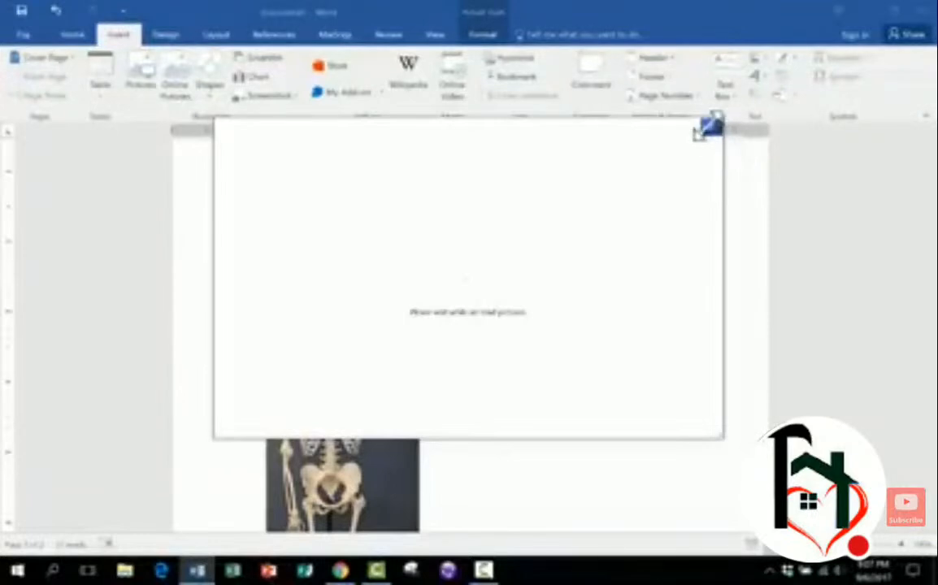
{"action": "left_click", "coordinate": [711, 128]}
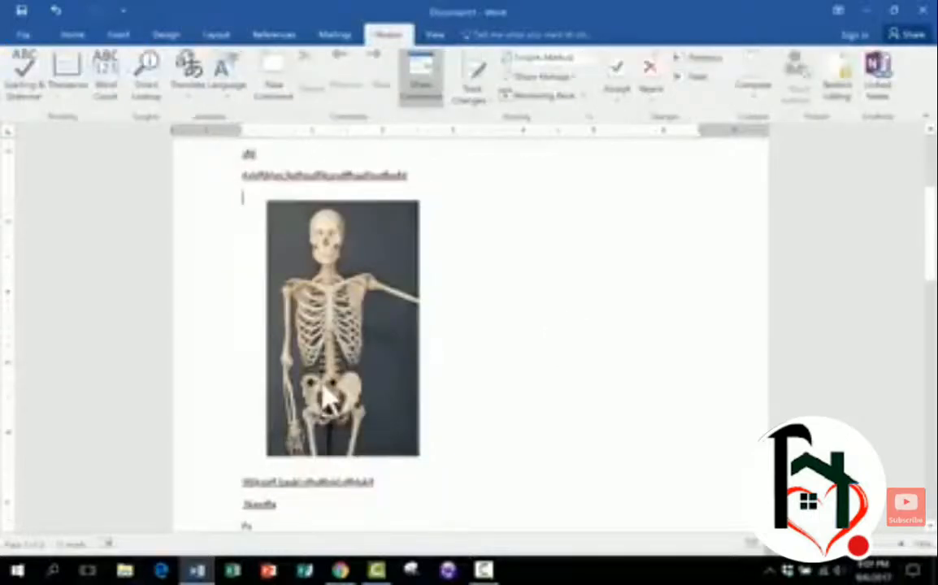
- Try removing the skeleton picture's background, then discard the background removal
{"action": "left_click", "coordinate": [340, 337]}
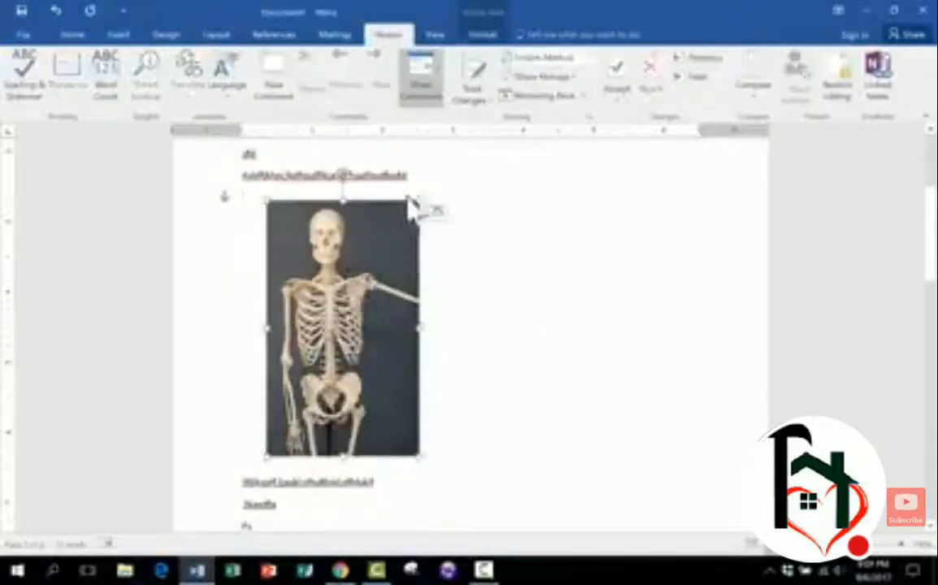
{"action": "left_click", "coordinate": [483, 35]}
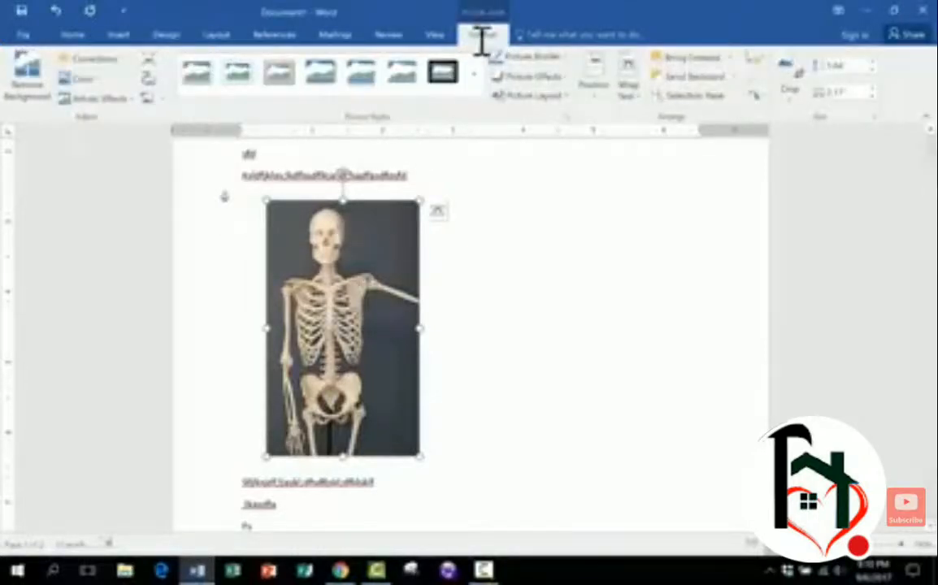
{"action": "left_click", "coordinate": [24, 74]}
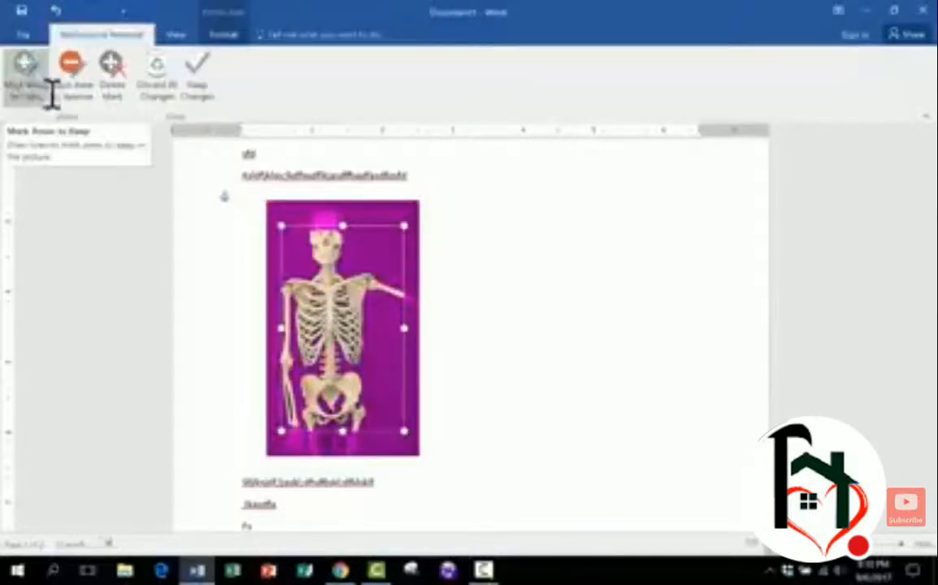
{"action": "left_click", "coordinate": [159, 74]}
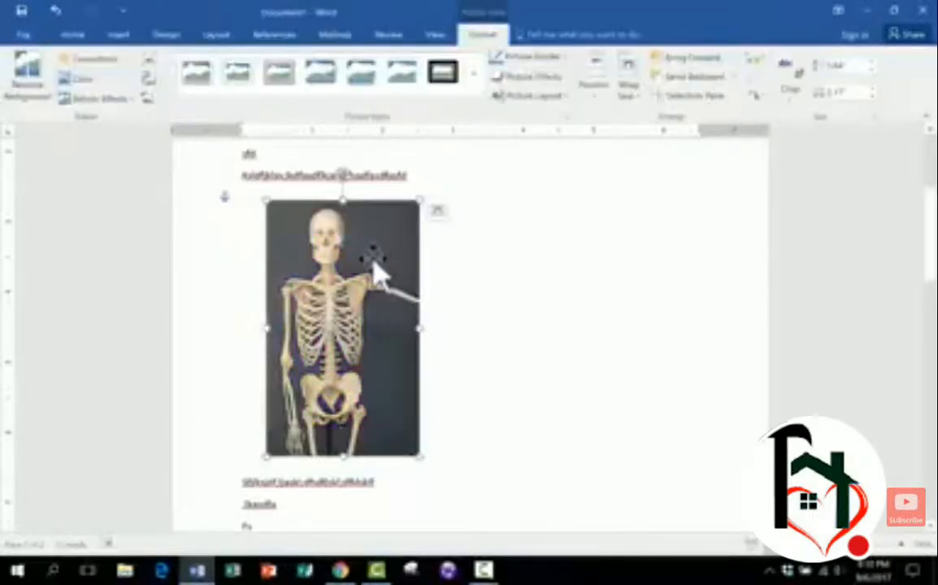
- Browse the picture Color and Corrections options for the skeleton picture
{"action": "left_click", "coordinate": [82, 78]}
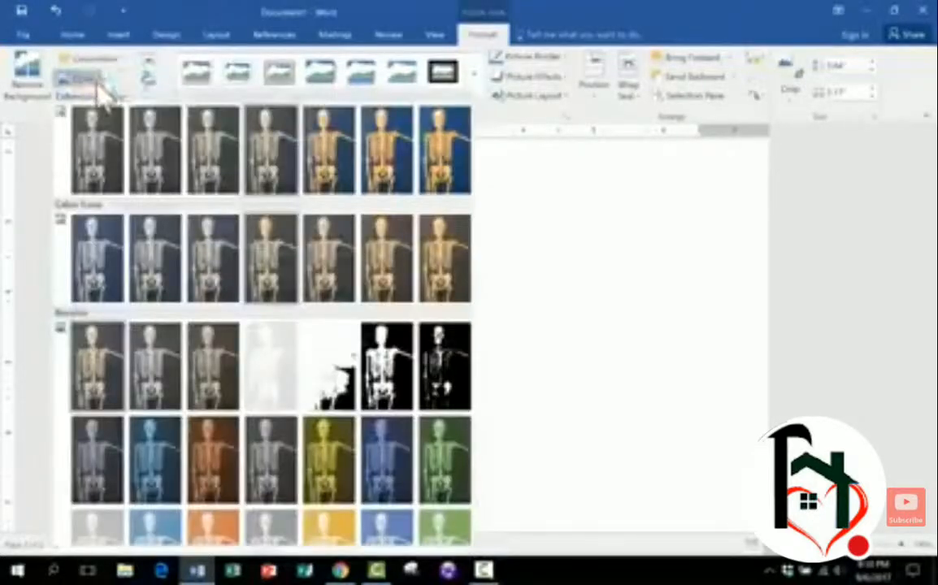
{"action": "left_click", "coordinate": [509, 391]}
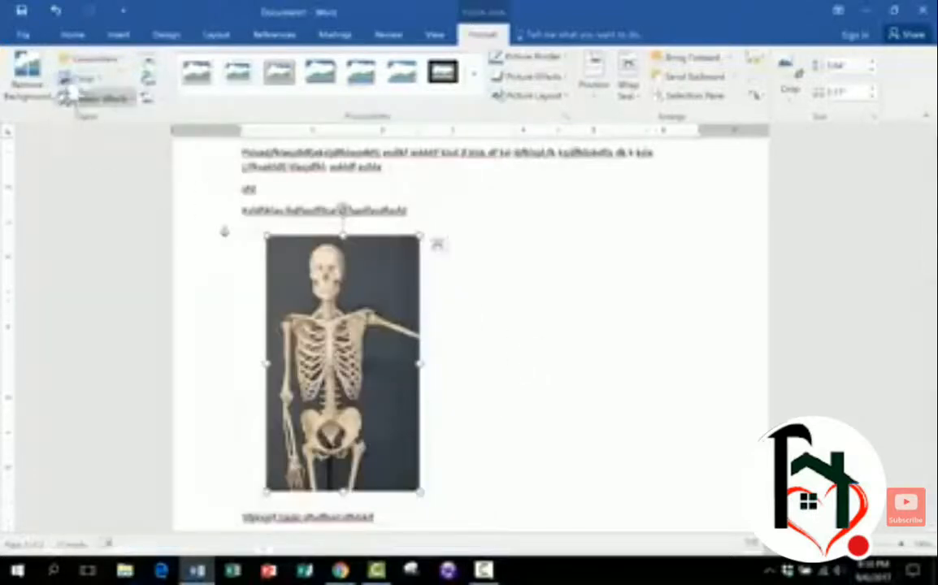
{"action": "left_click", "coordinate": [104, 66]}
{"action": "left_click", "coordinate": [678, 363]}
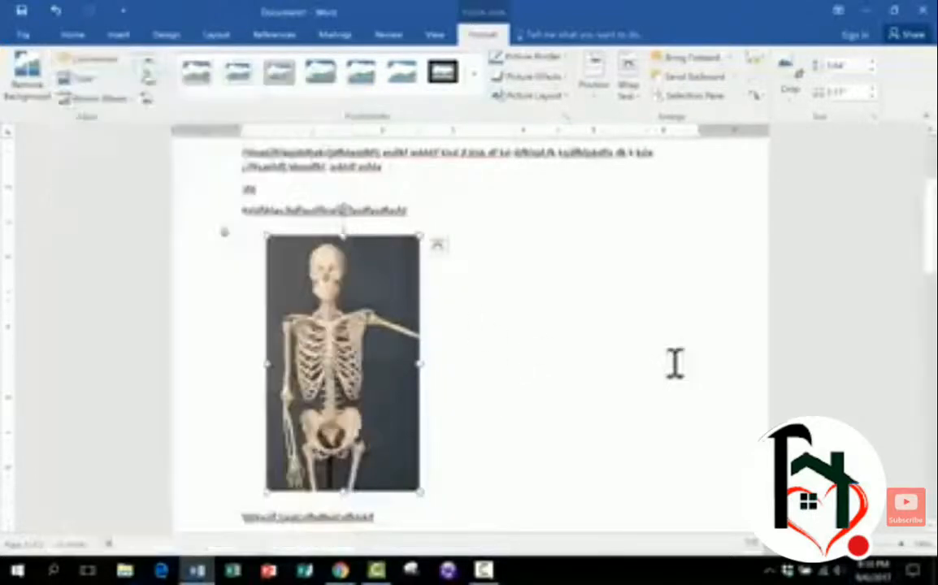
- Apply an artistic effect to the skeleton picture and undo it
{"action": "left_click", "coordinate": [122, 98]}
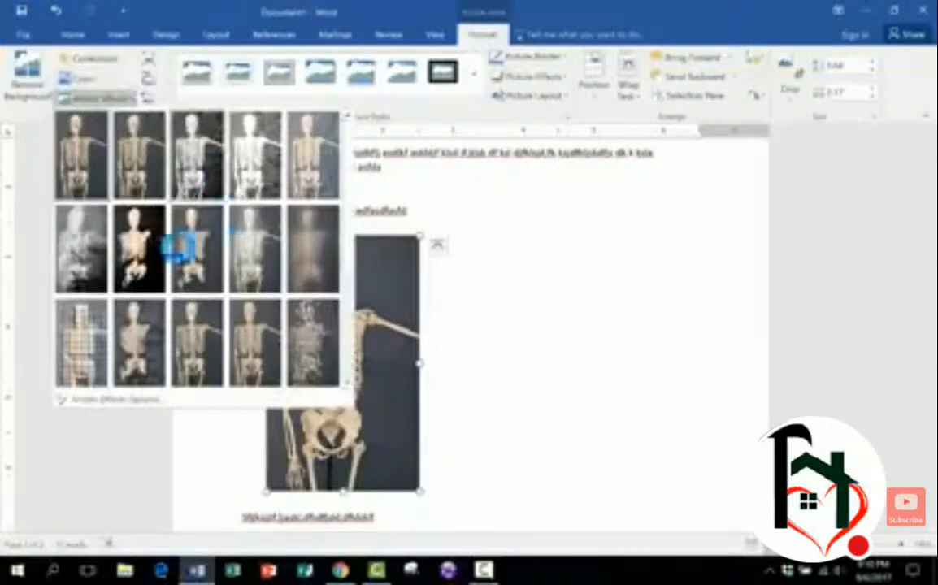
{"action": "left_click", "coordinate": [84, 230]}
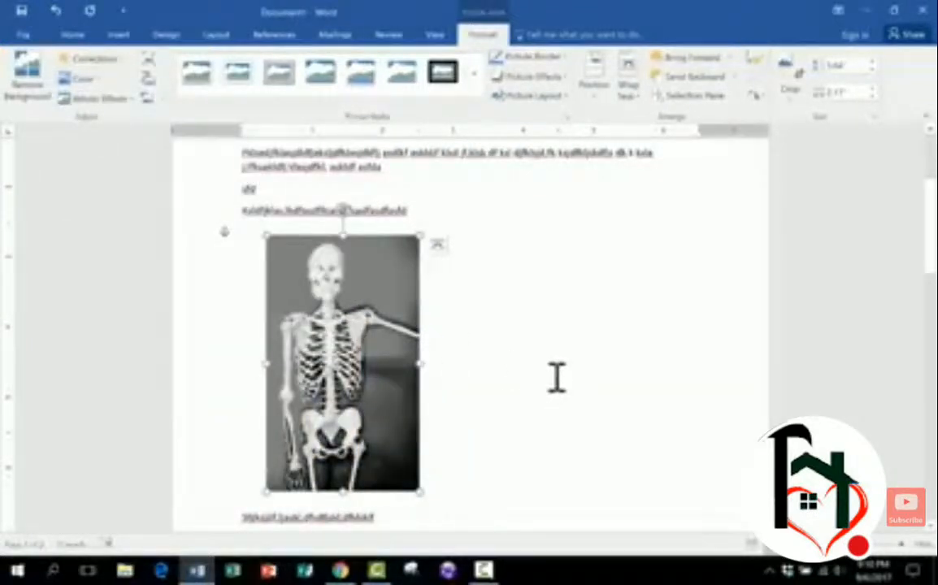
{"action": "left_click", "coordinate": [55, 13]}
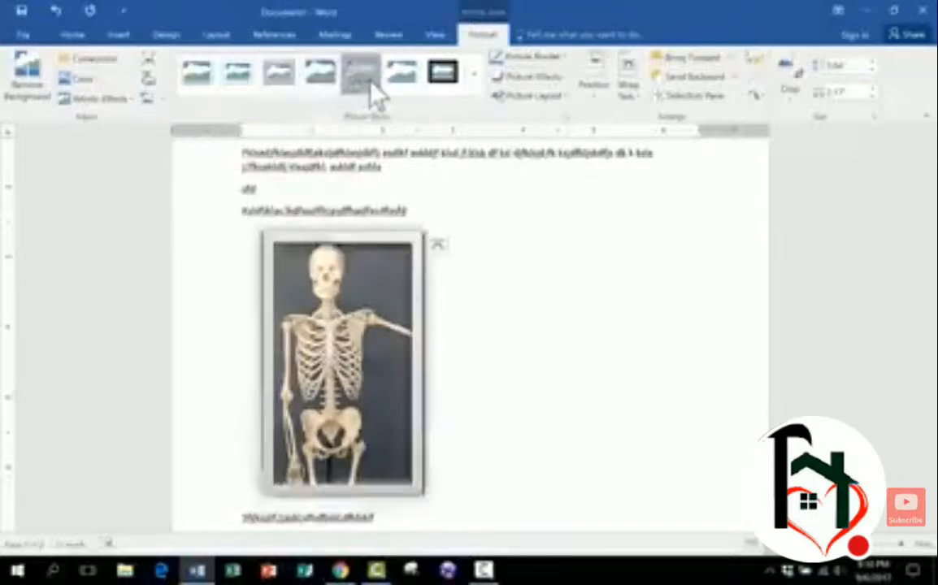
- Try several picture styles on the skeleton picture, ending with a soft-edged rectangle style
{"action": "left_click", "coordinate": [374, 93]}
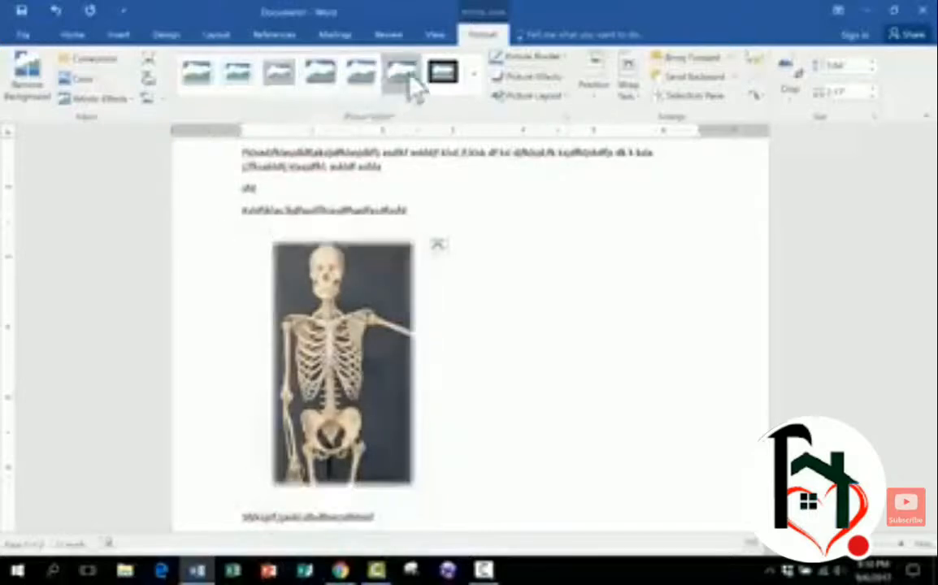
{"action": "left_click", "coordinate": [443, 72]}
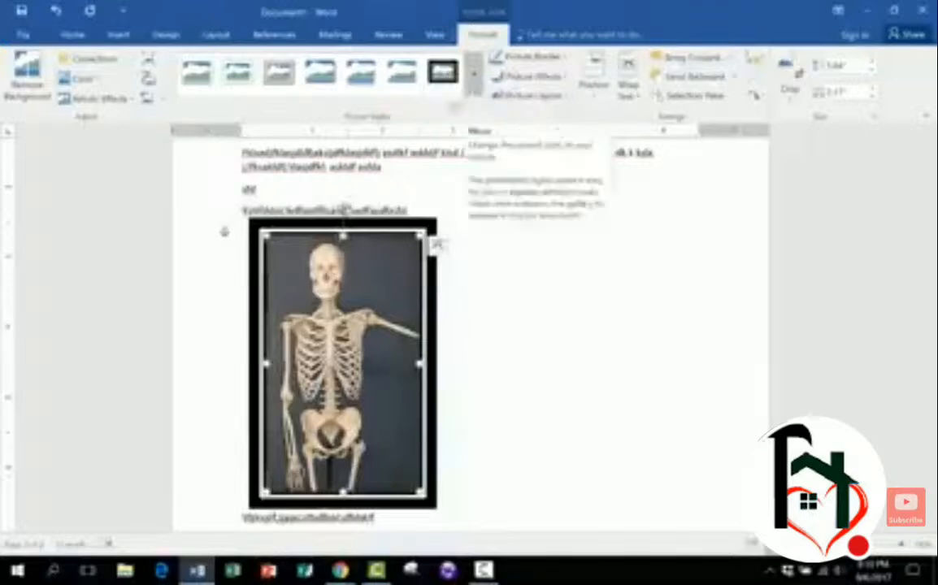
{"action": "left_click", "coordinate": [405, 75]}
{"action": "left_click", "coordinate": [476, 90]}
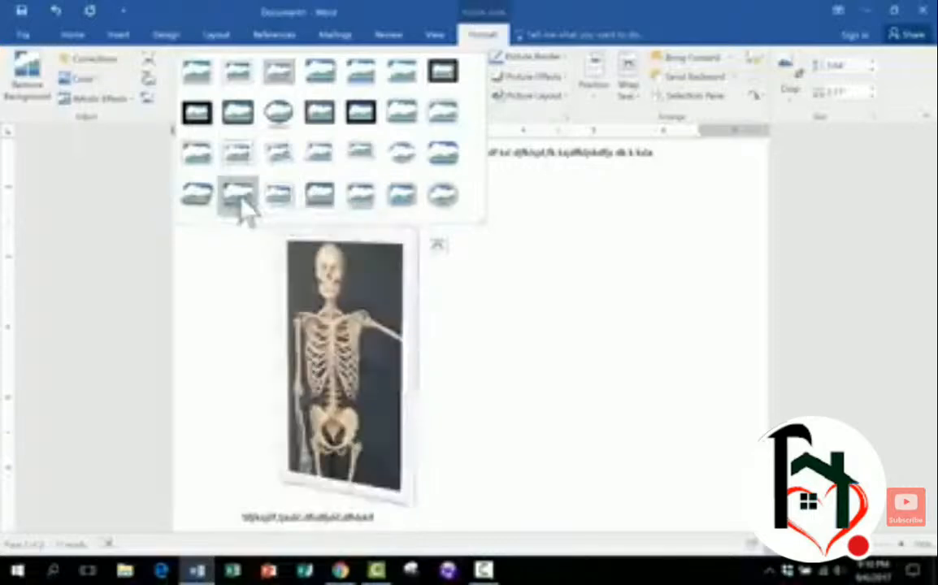
{"action": "left_click", "coordinate": [524, 293]}
{"action": "scroll", "coordinate": [528, 294], "scroll_direction": "up", "scroll_amount": 1}
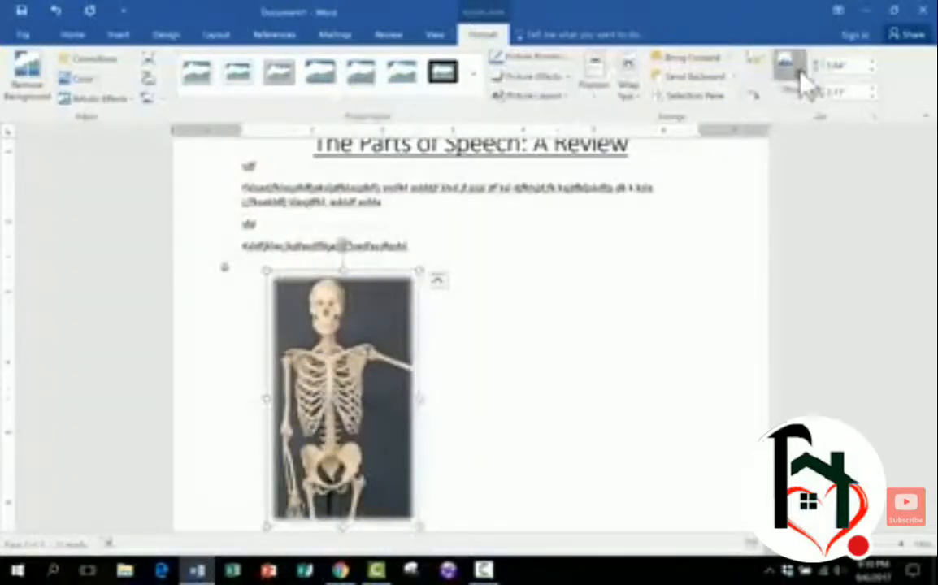
- Crop the skeleton picture, trimming a strip off its right edge
{"action": "left_click", "coordinate": [798, 77]}
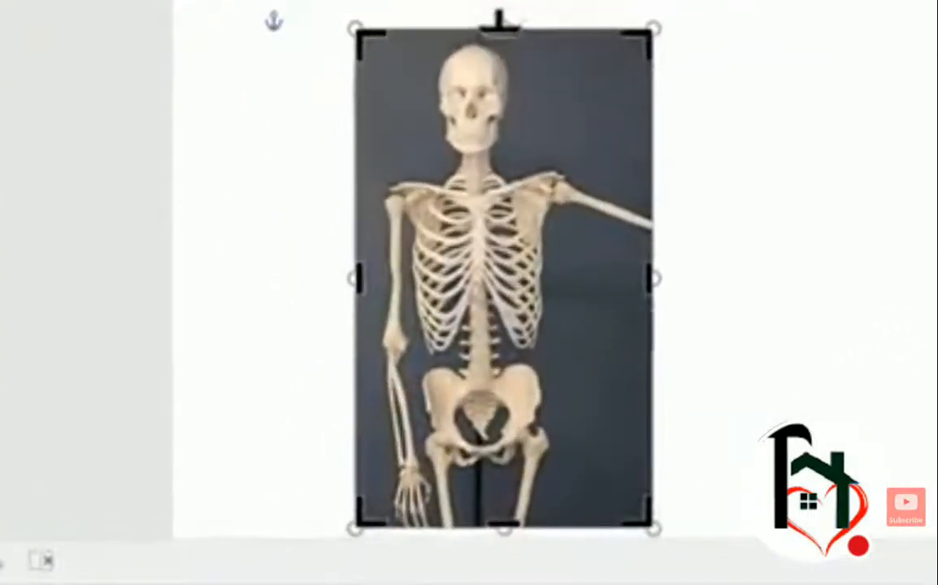
{"action": "left_click_drag", "start_coordinate": [499, 24], "coordinate": [485, 85]}
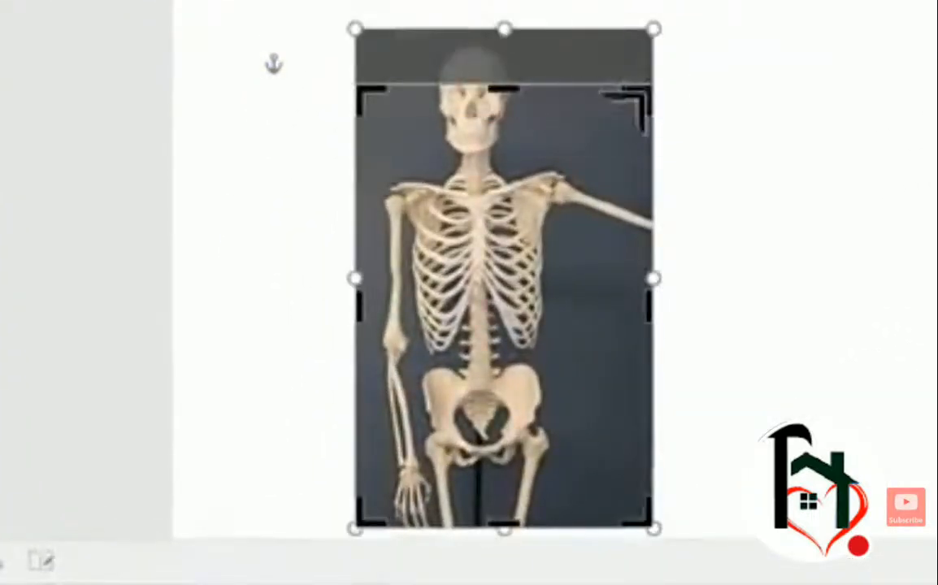
{"action": "left_click_drag", "start_coordinate": [650, 88], "coordinate": [655, 31]}
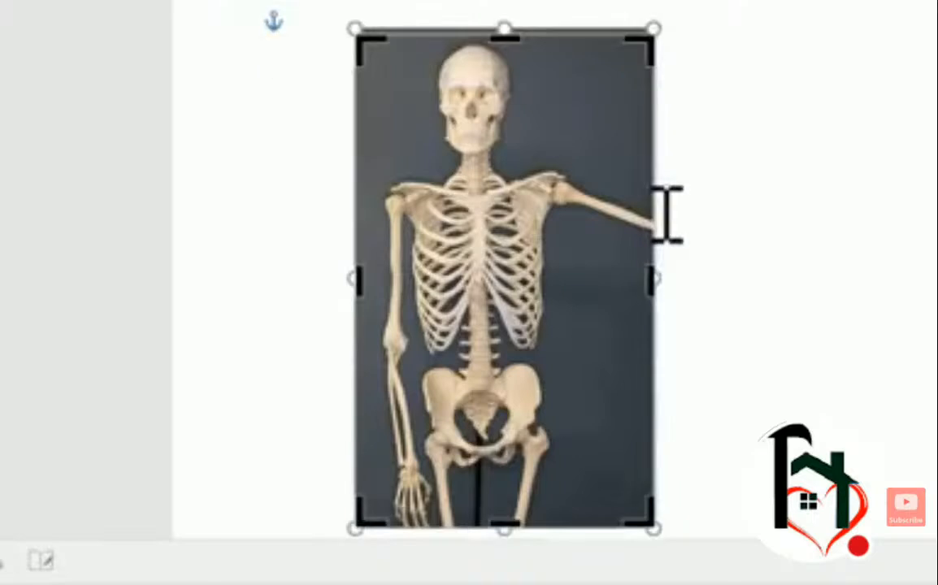
{"action": "left_click_drag", "start_coordinate": [655, 279], "coordinate": [586, 279]}
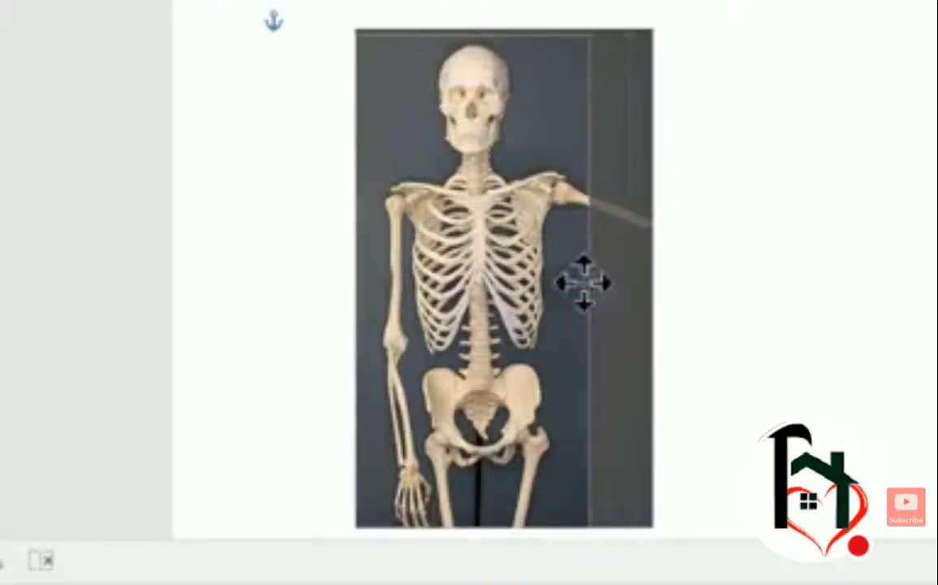
{"action": "mouse_move", "coordinate": [375, 281]}
{"action": "left_mouse_down"}
{"action": "mouse_move", "coordinate": [366, 283]}
{"action": "mouse_move", "coordinate": [377, 273]}
{"action": "left_mouse_up"}
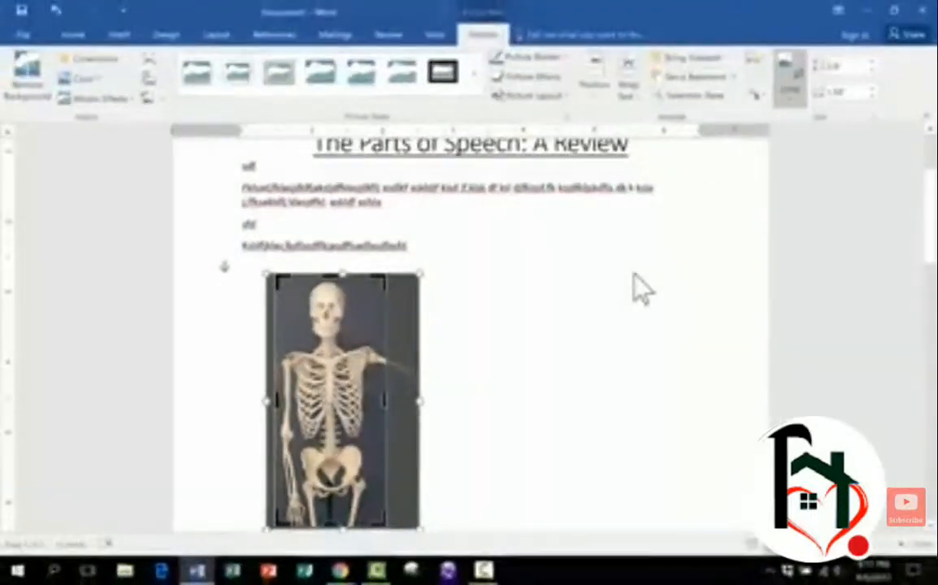
{"action": "left_click", "coordinate": [646, 272]}
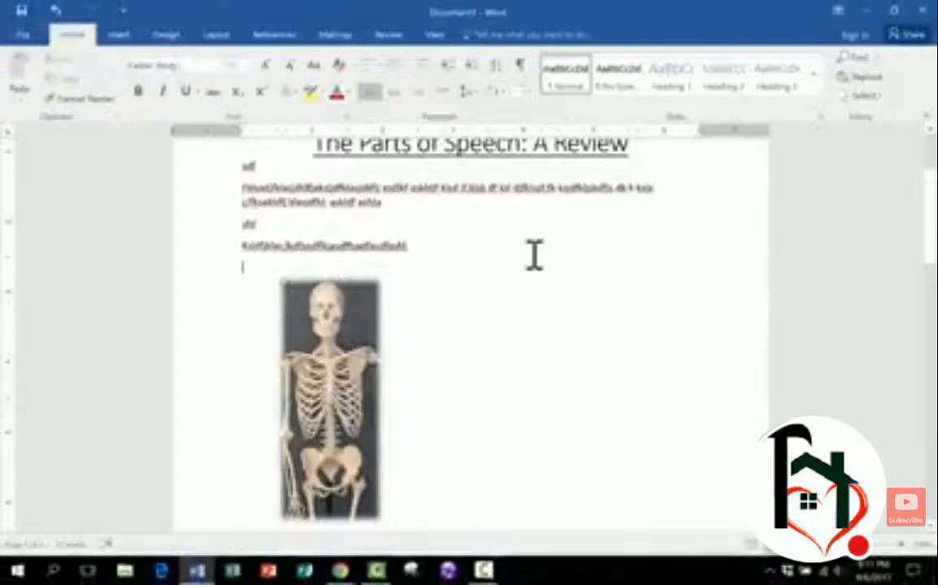
{"action": "left_click", "coordinate": [354, 317]}
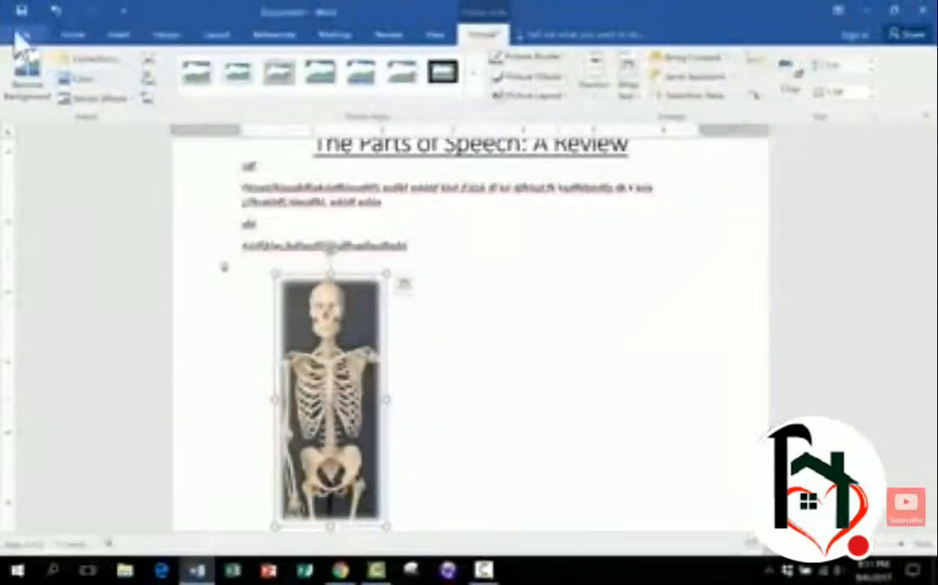
{"action": "scroll", "coordinate": [168, 38], "scroll_direction": "up", "scroll_amount": 1}
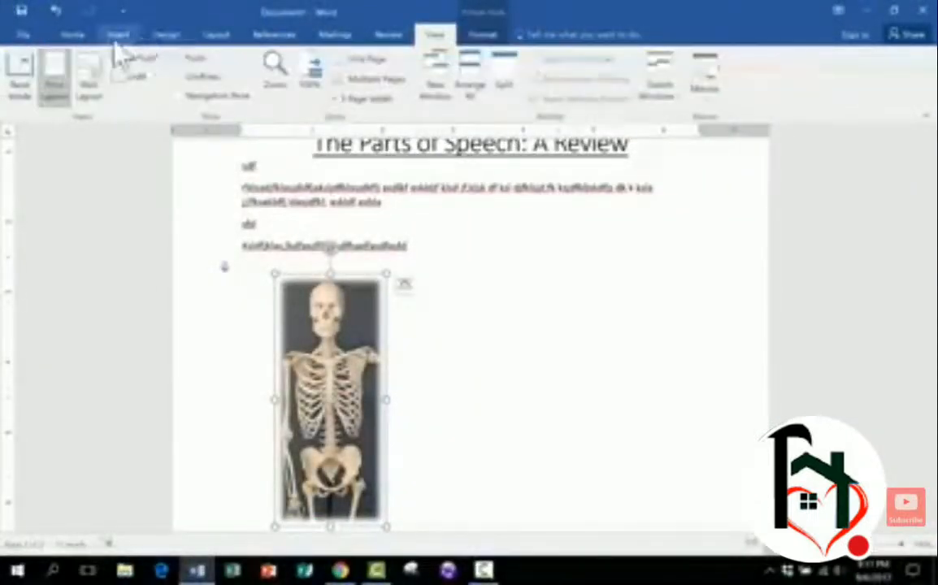